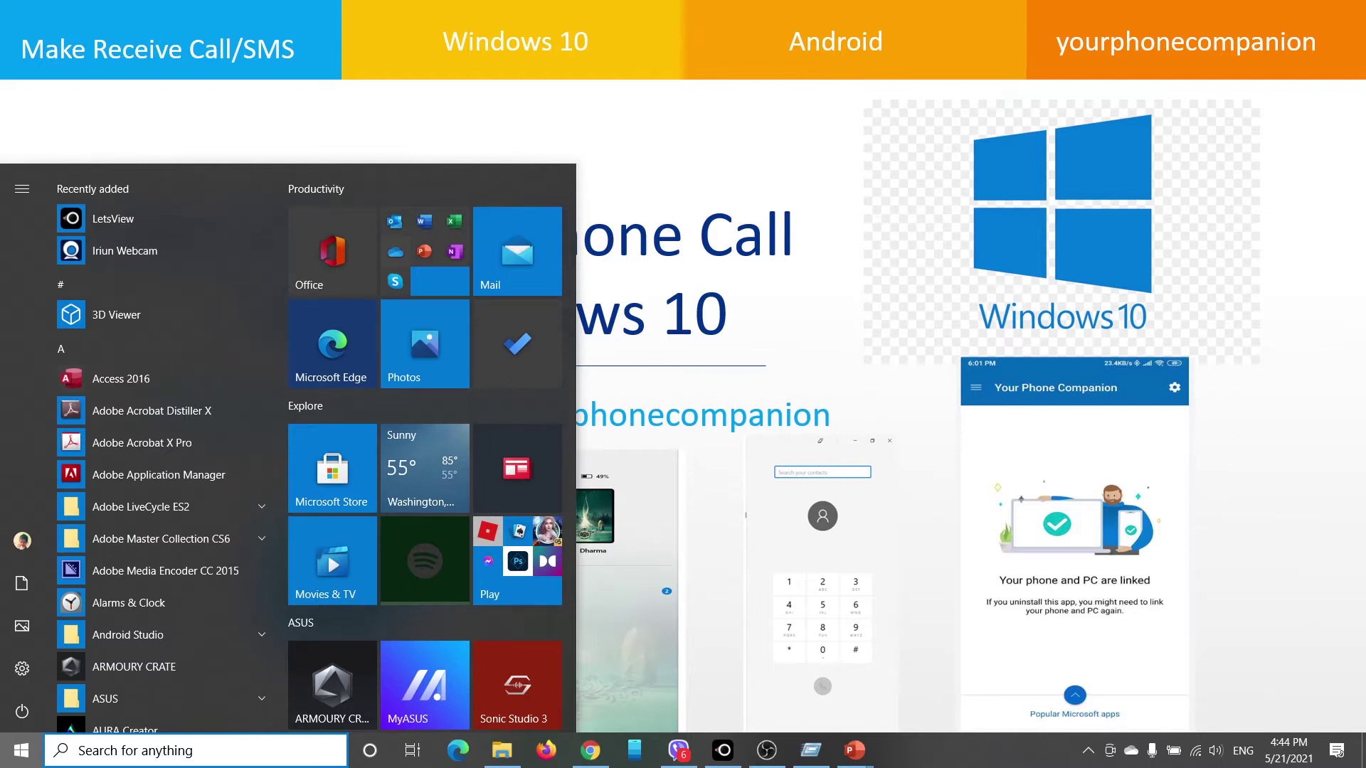
type("your")
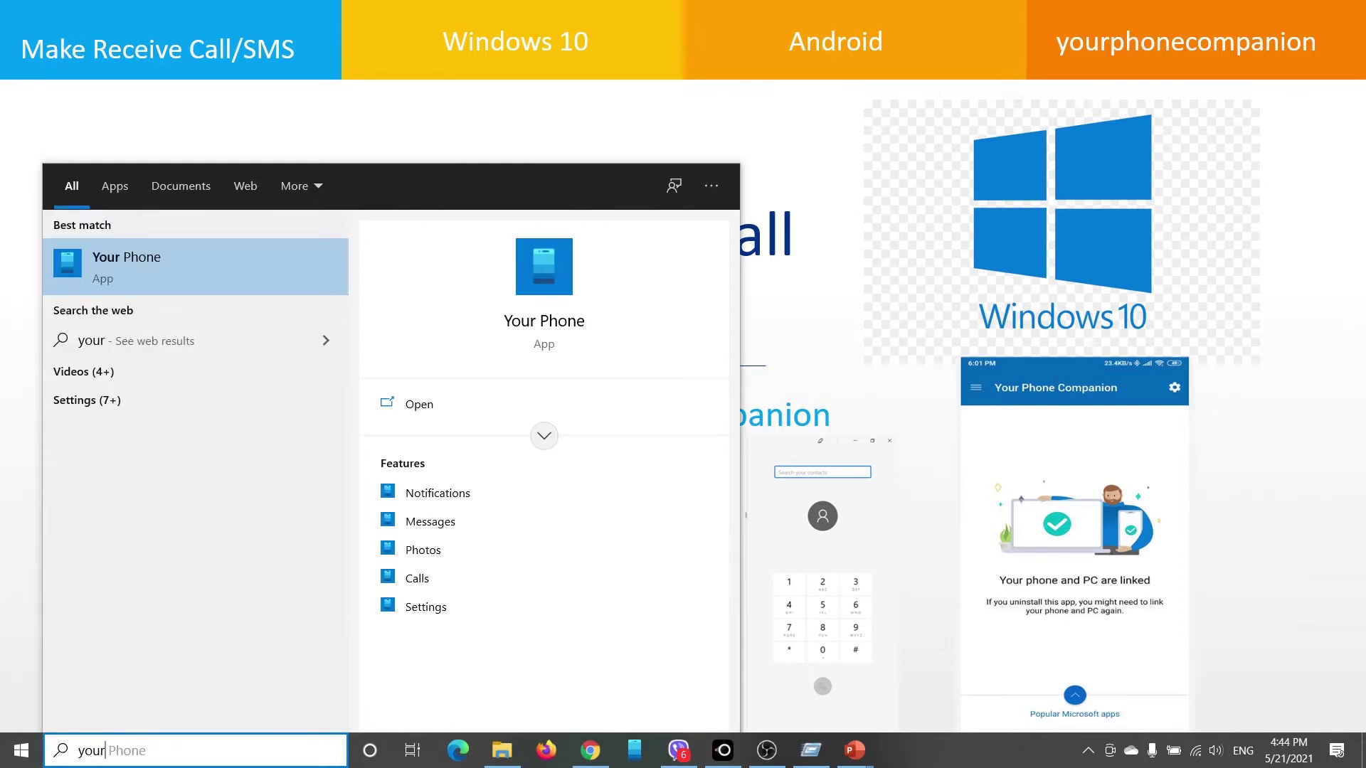
Launch the Your Phone app from the Windows search results
left_click(127, 273)
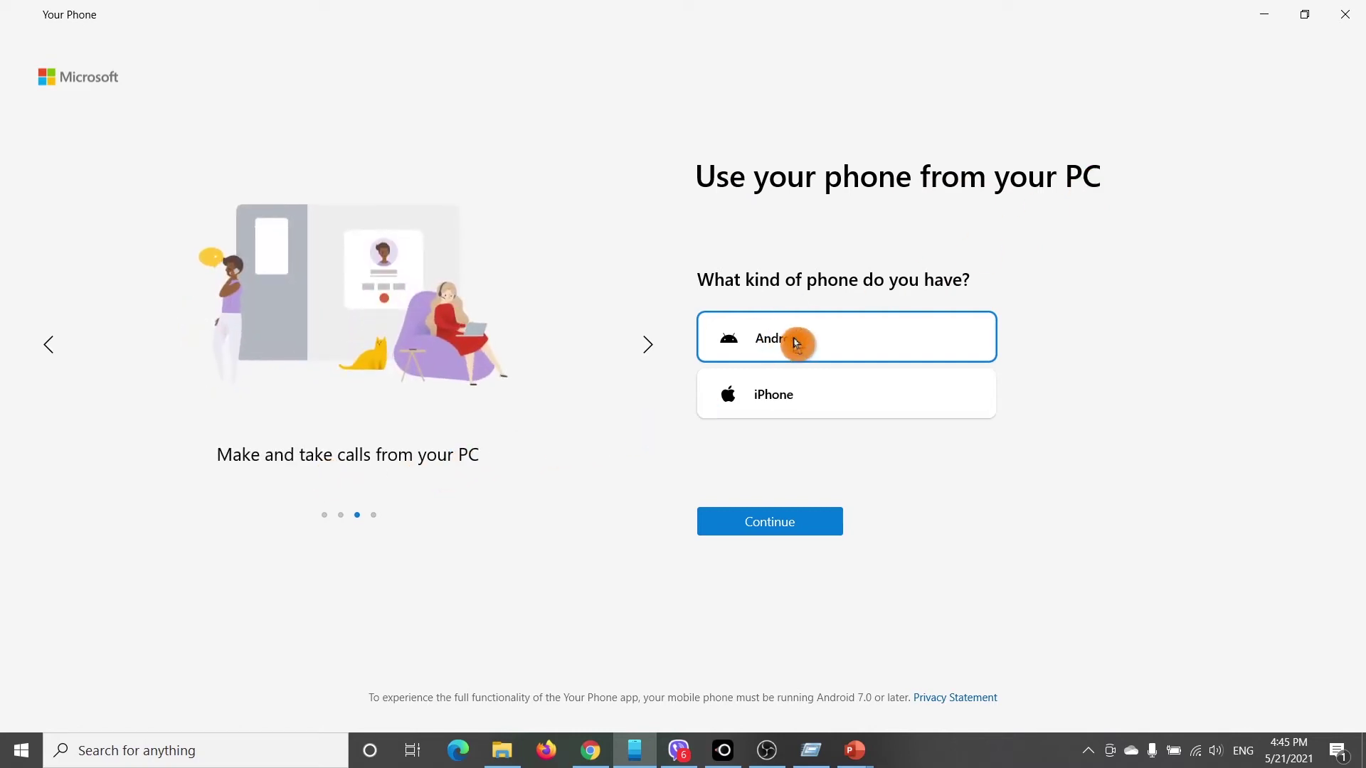
Continue with Android selected as the phone type
left_click(786, 523)
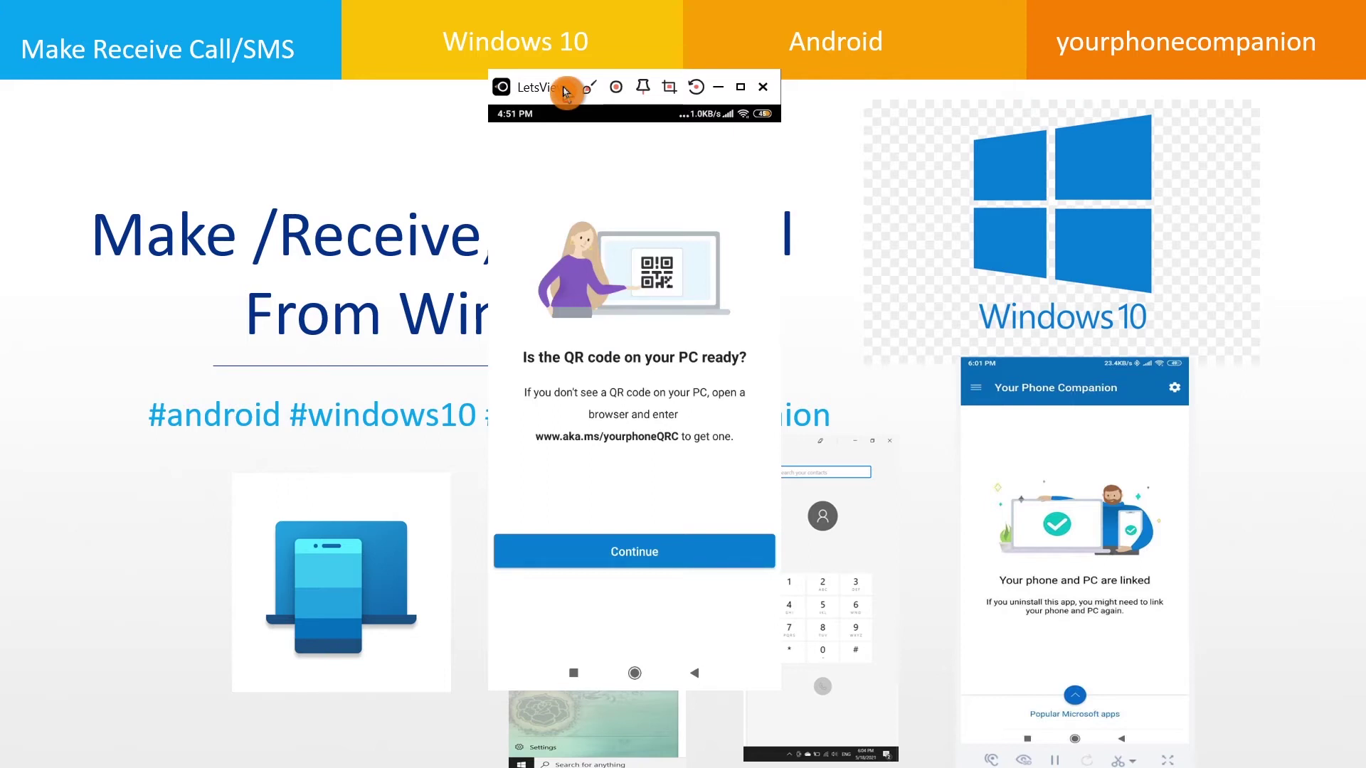
Return to Your Phone, confirm Your Phone Companion is installed, and display the linking QR code
key("alt+Tab")
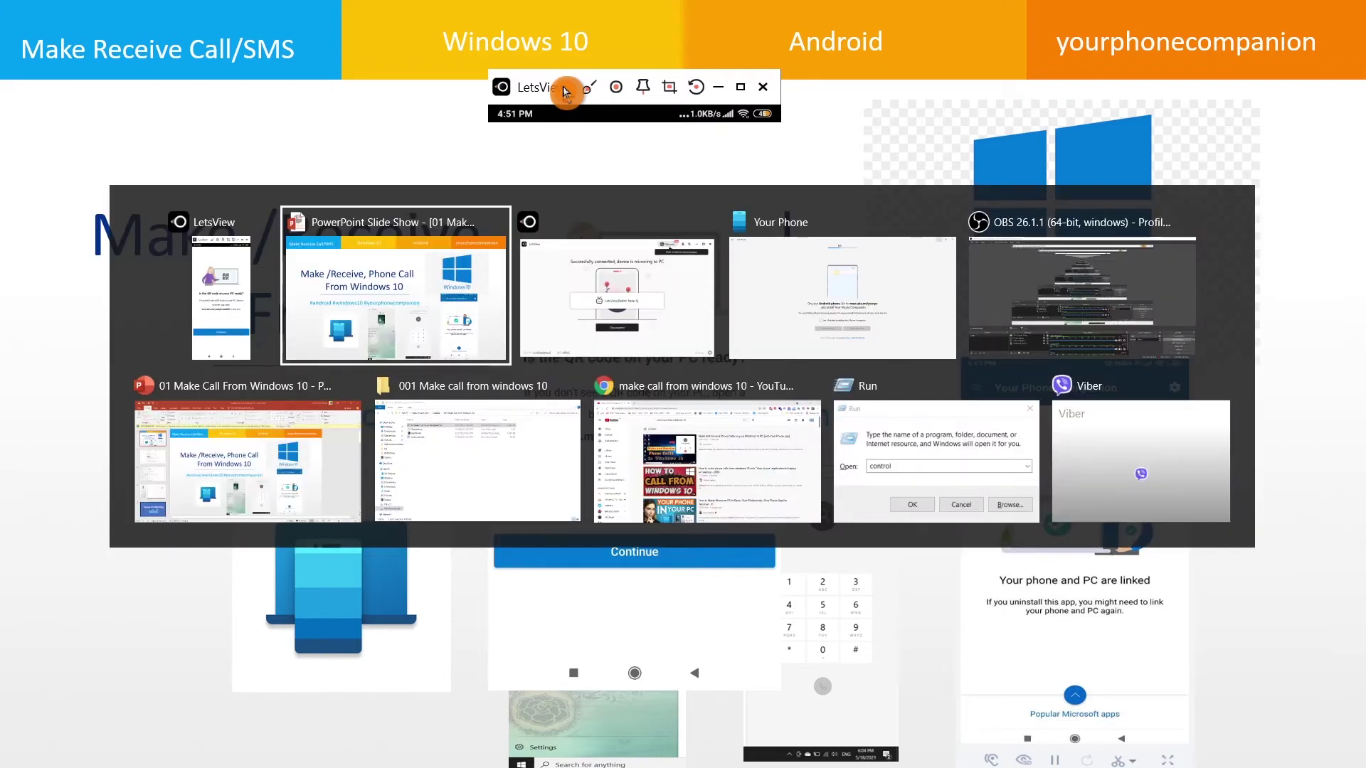
key("Tab")
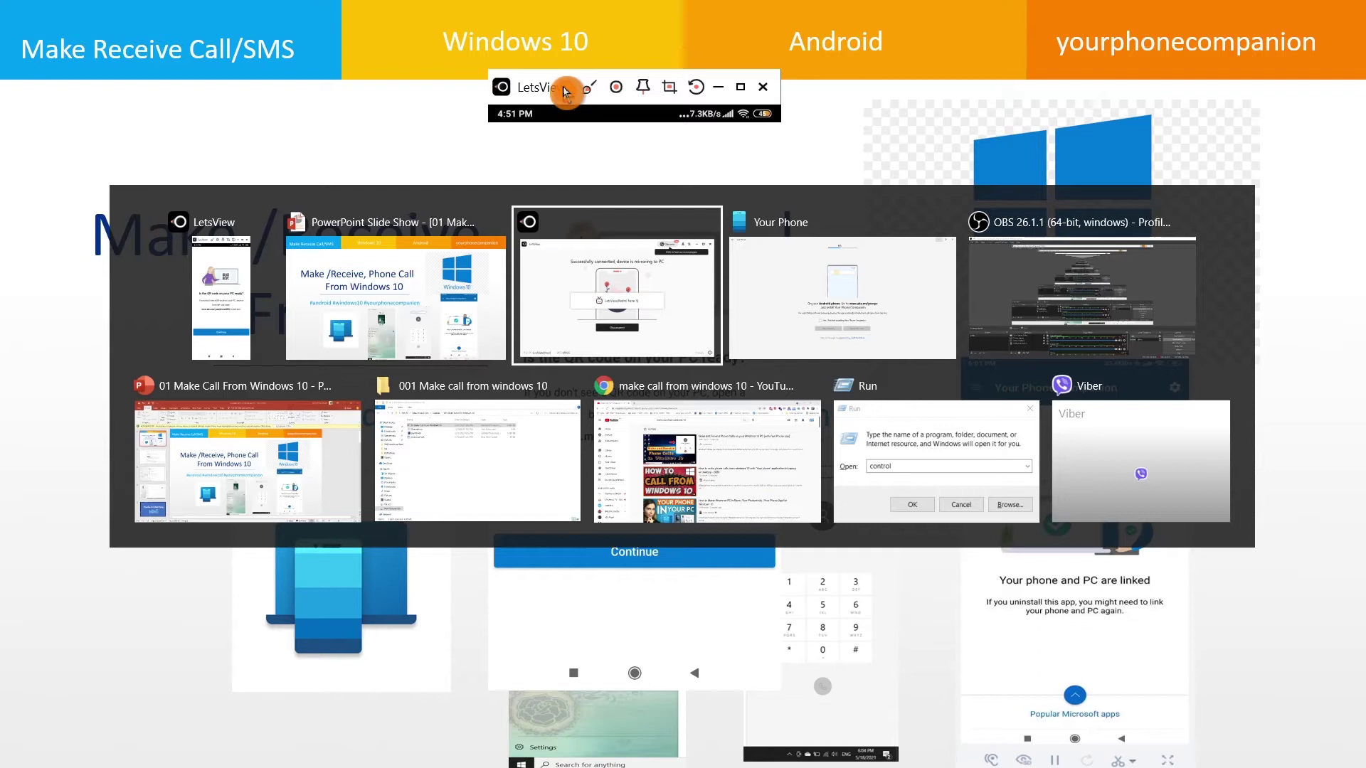
key("Tab")
key("Tab")
key("Tab")
key("Tab")
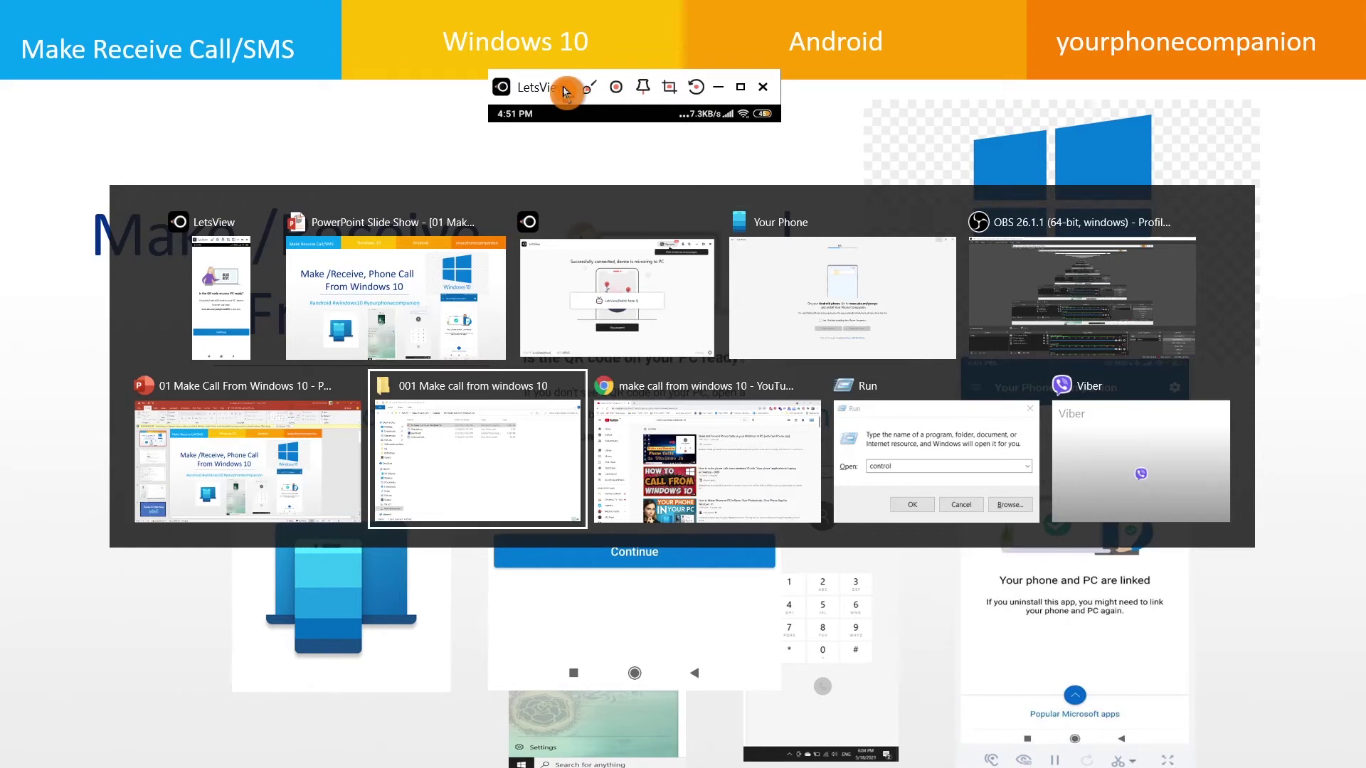
key("Tab")
key("Tab")
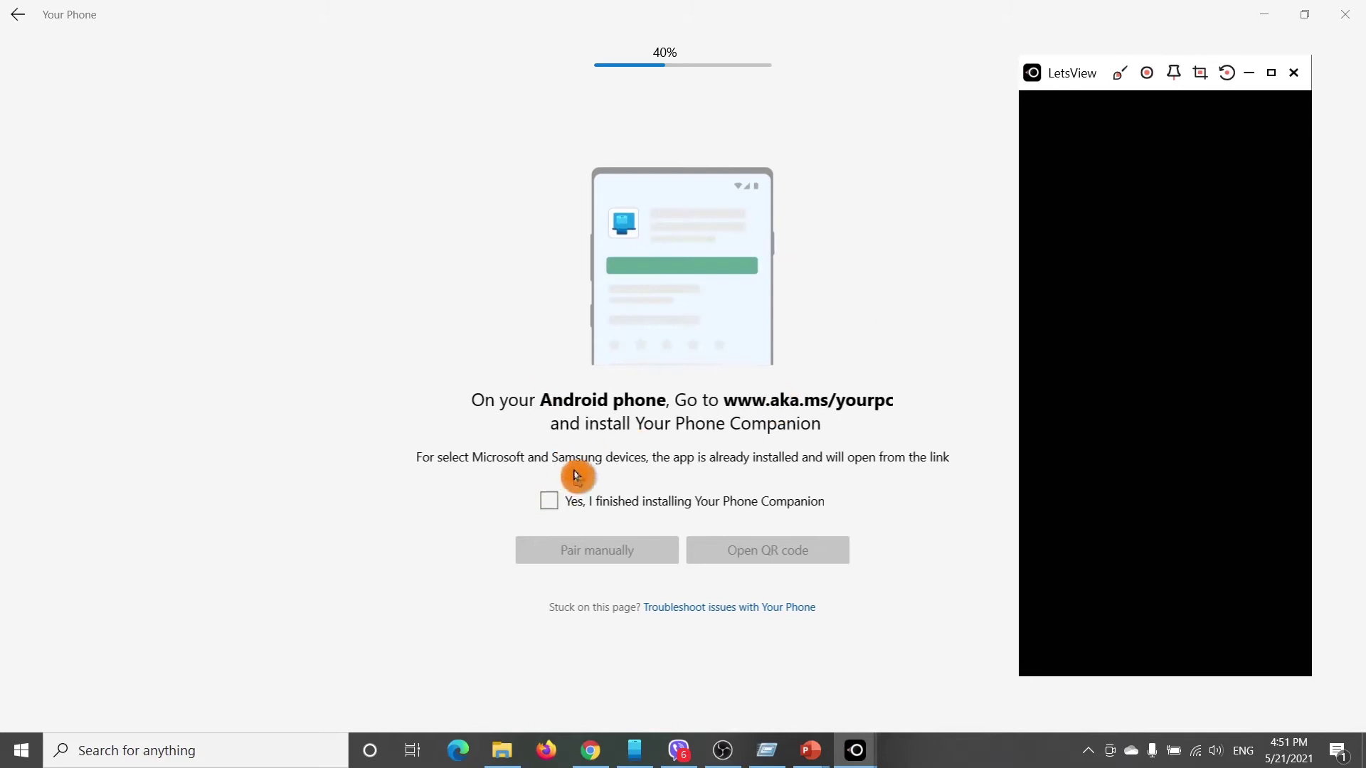
left_click(549, 503)
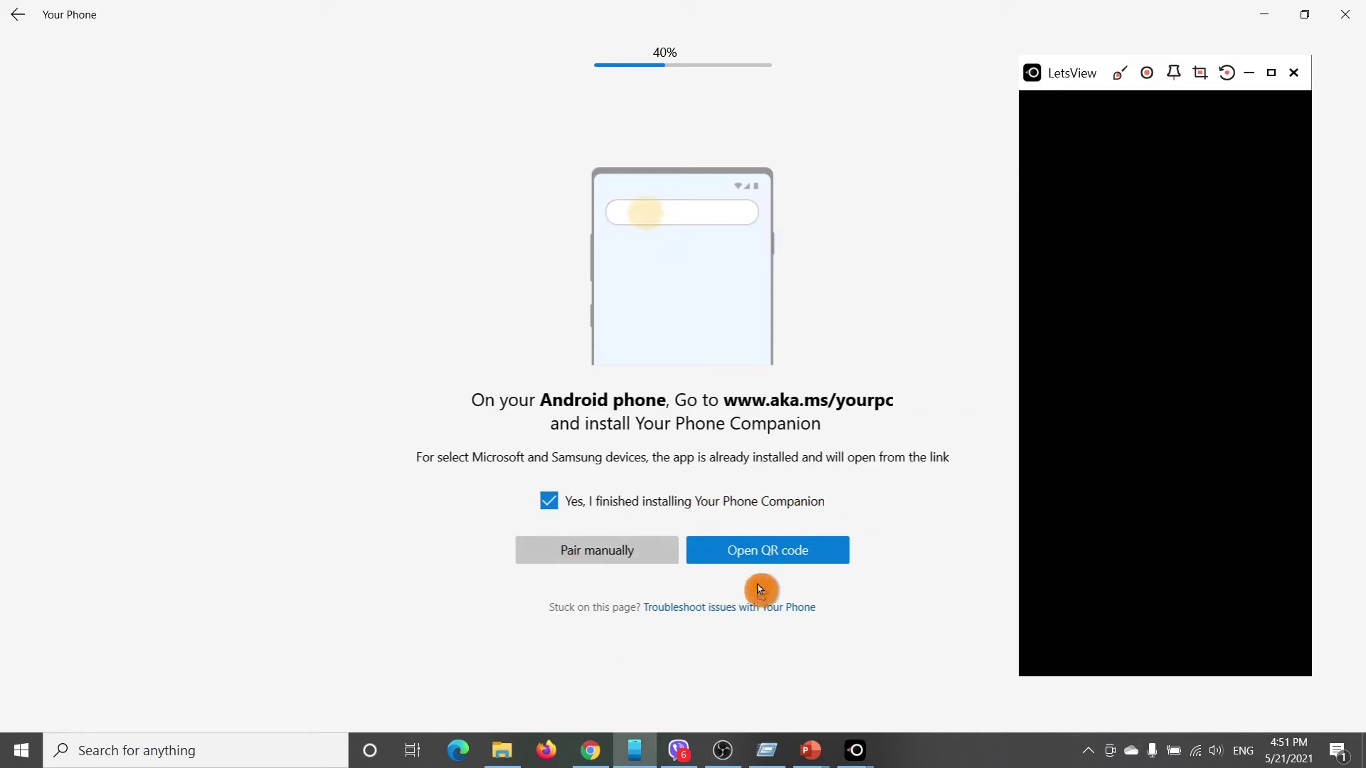
left_click(785, 557)
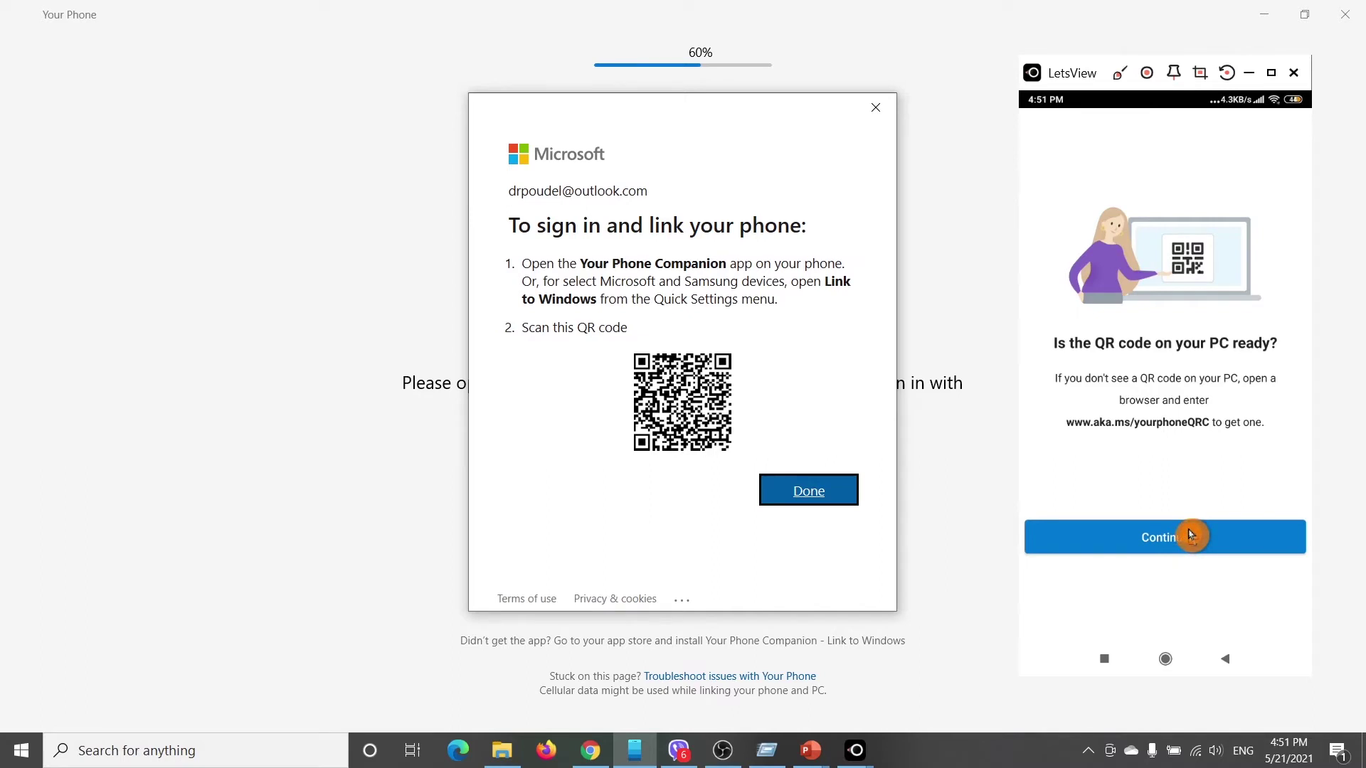
Continue to the phone's QR scanner, then bring Your Phone back to the front
left_click(1191, 534)
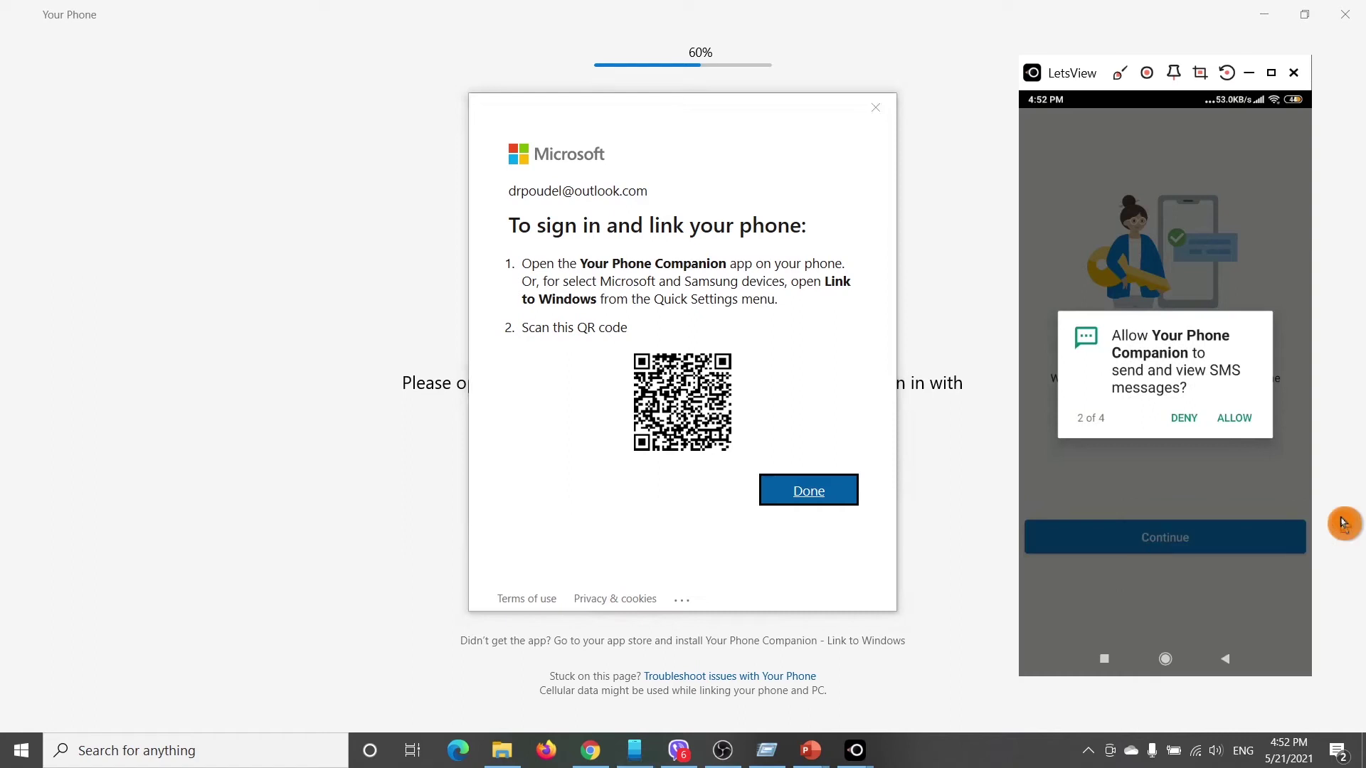
left_click(1344, 523)
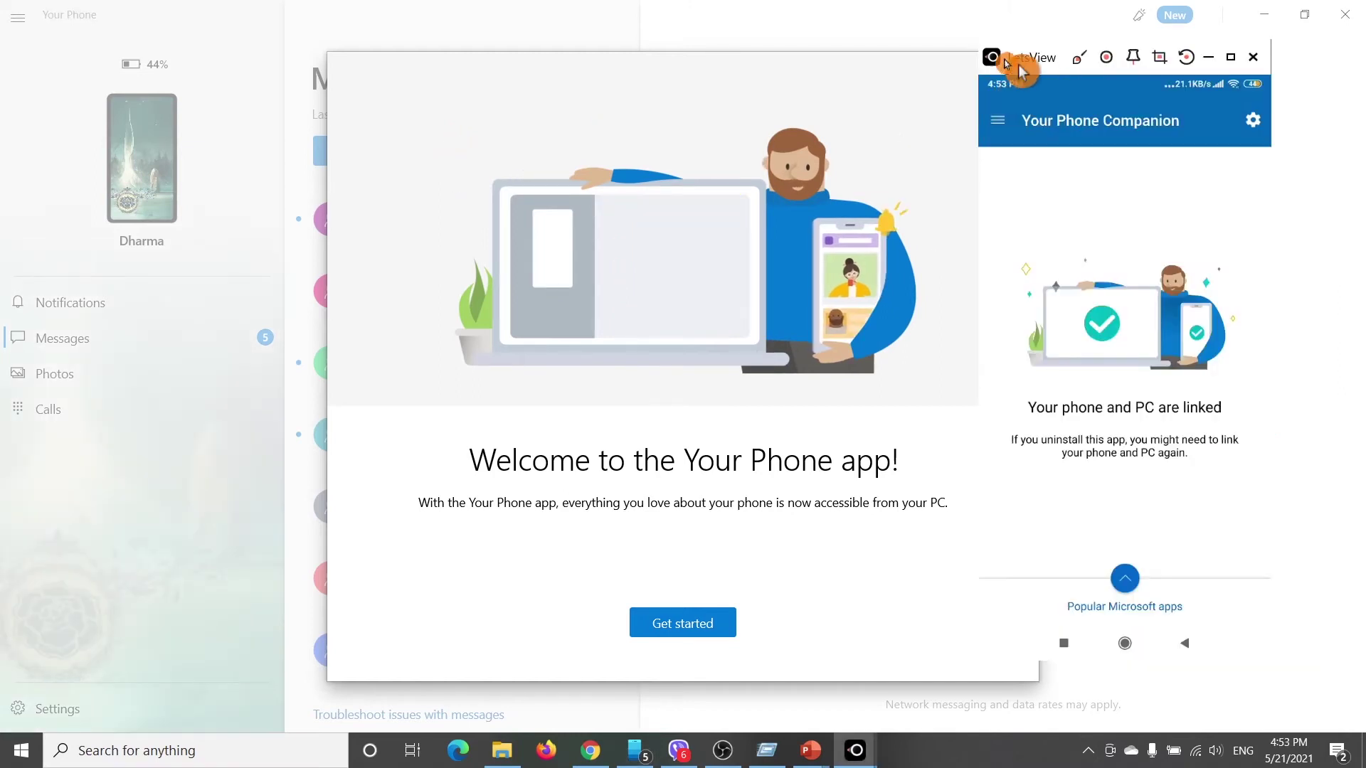
Shift the LetsView mirror aside, then start and skip the welcome tour
left_click_drag(1017, 61, 1084, 64)
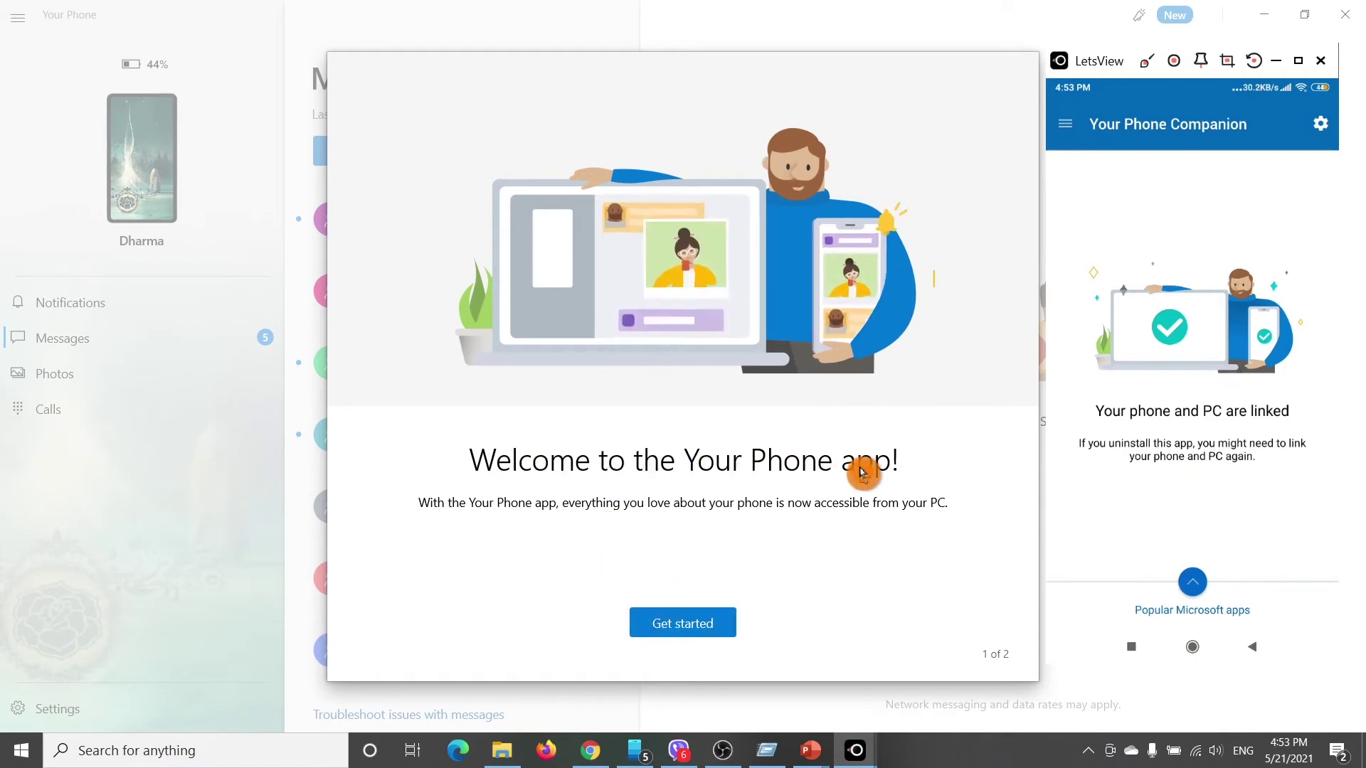
left_click(690, 624)
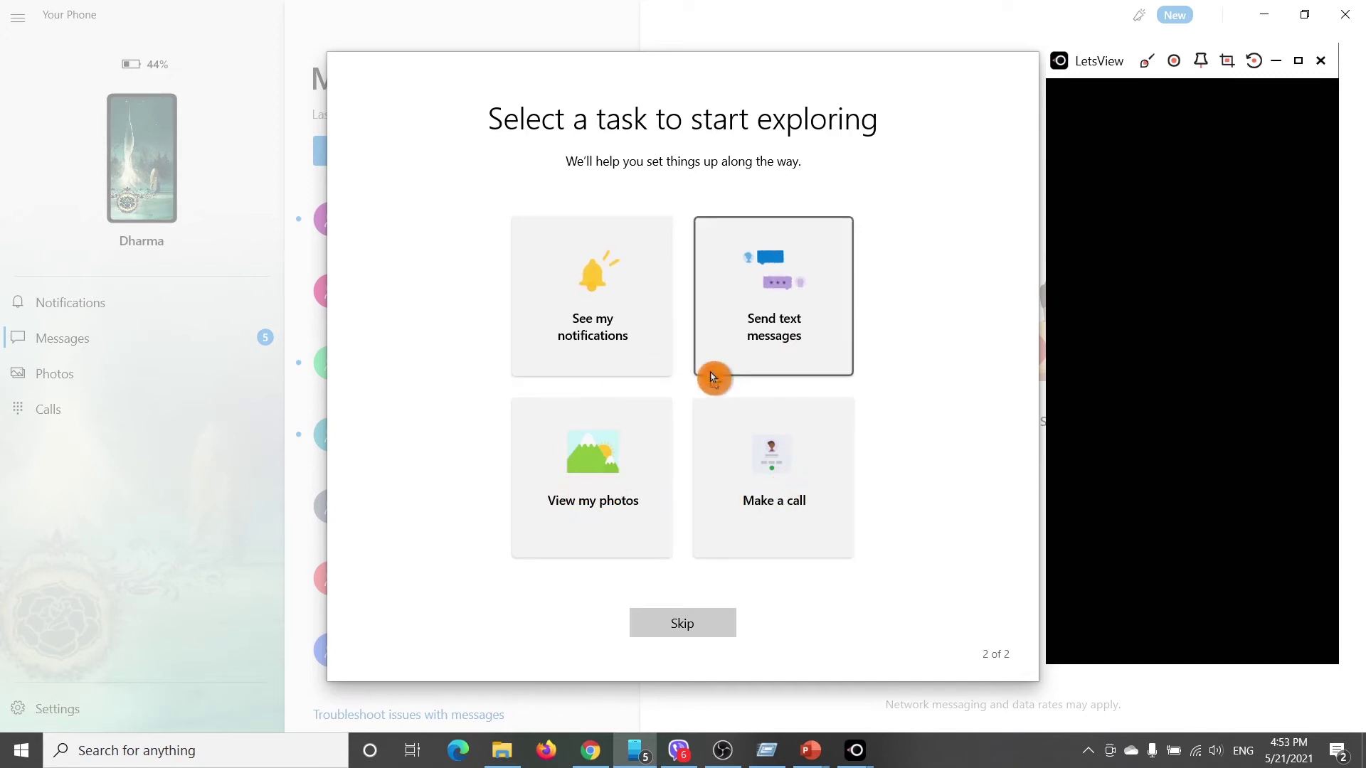
left_click(694, 630)
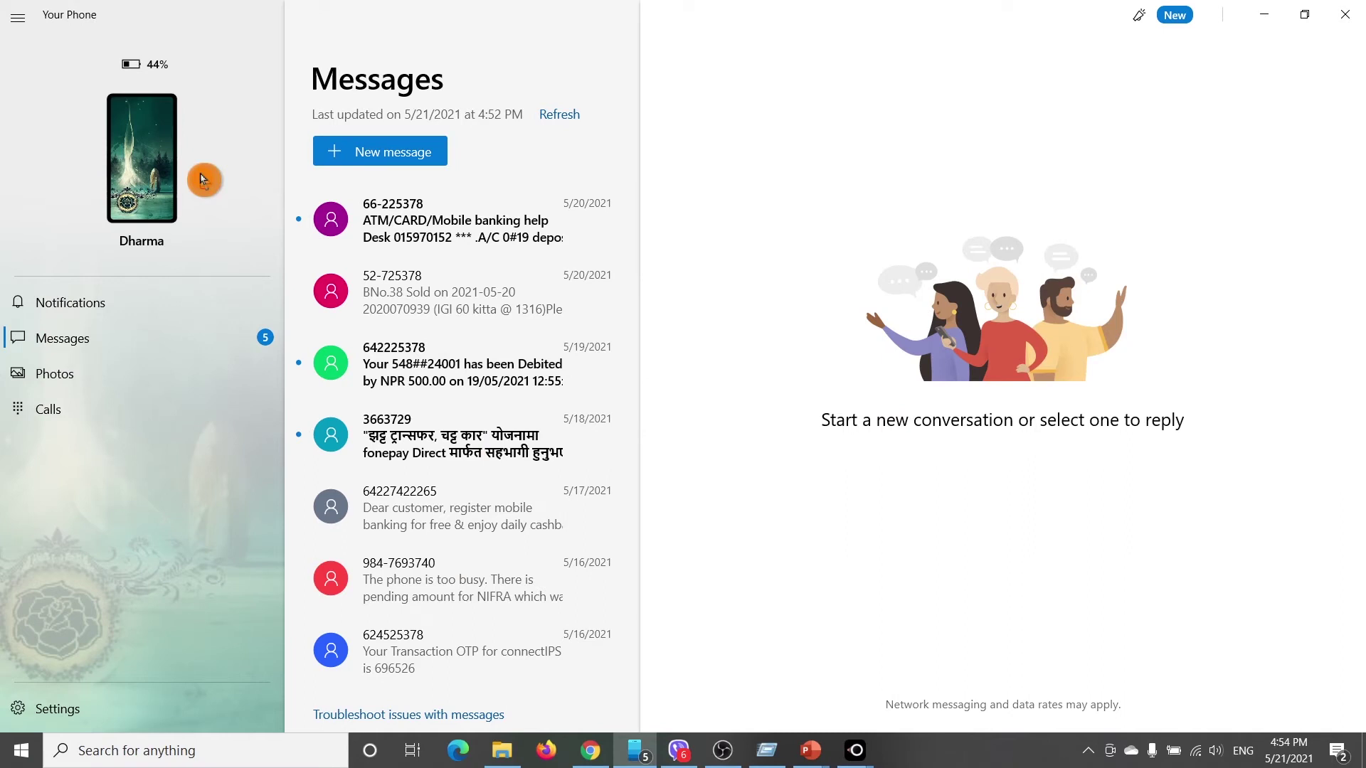
left_click(79, 309)
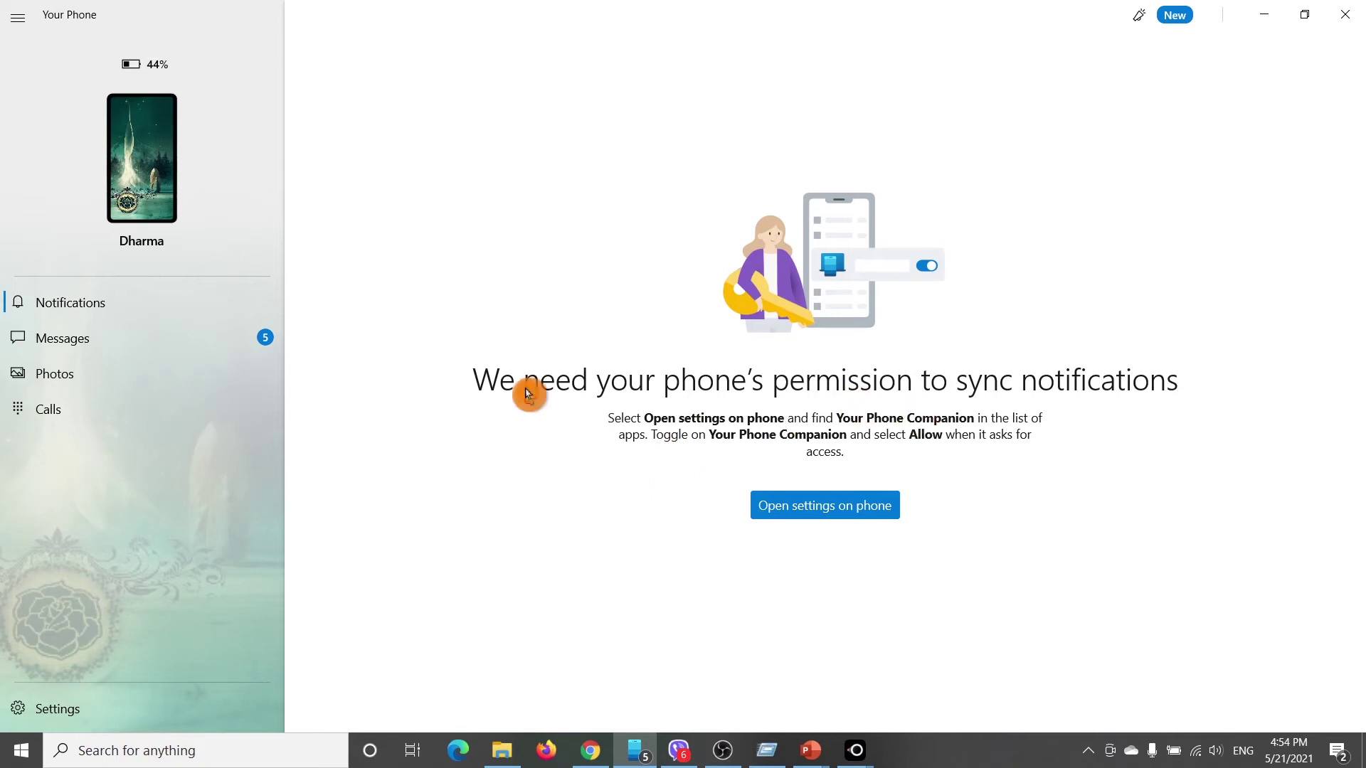
left_click(66, 349)
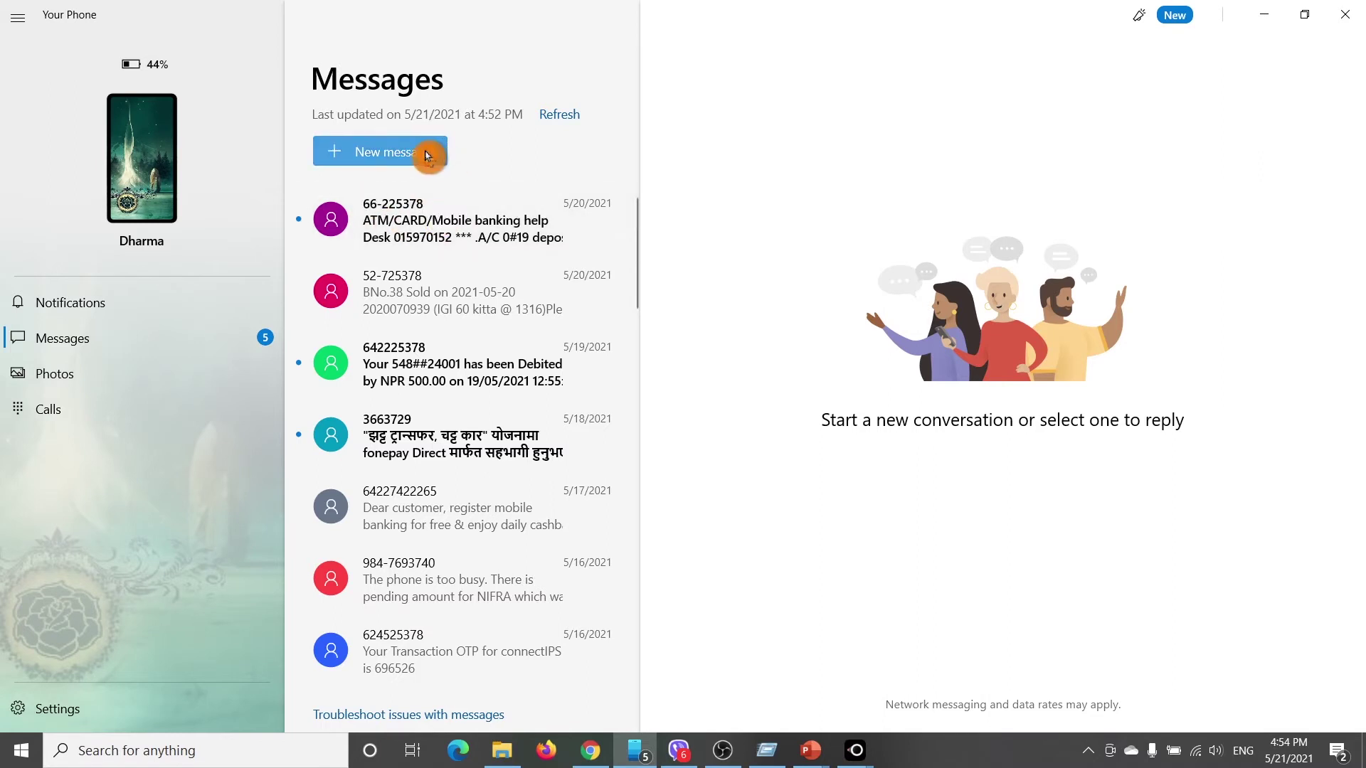
Start a new message to the suggested contact and open that conversation
left_click(403, 148)
type("s")
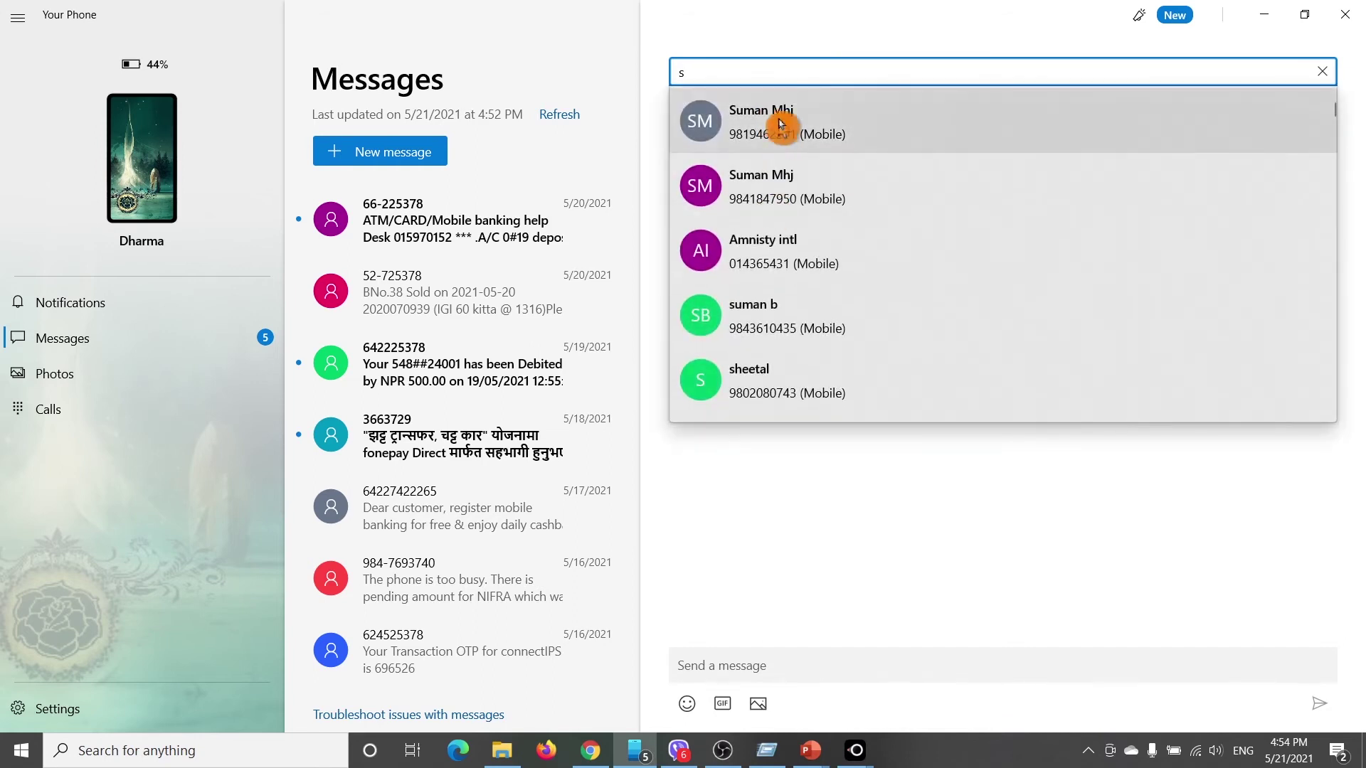
left_click(780, 126)
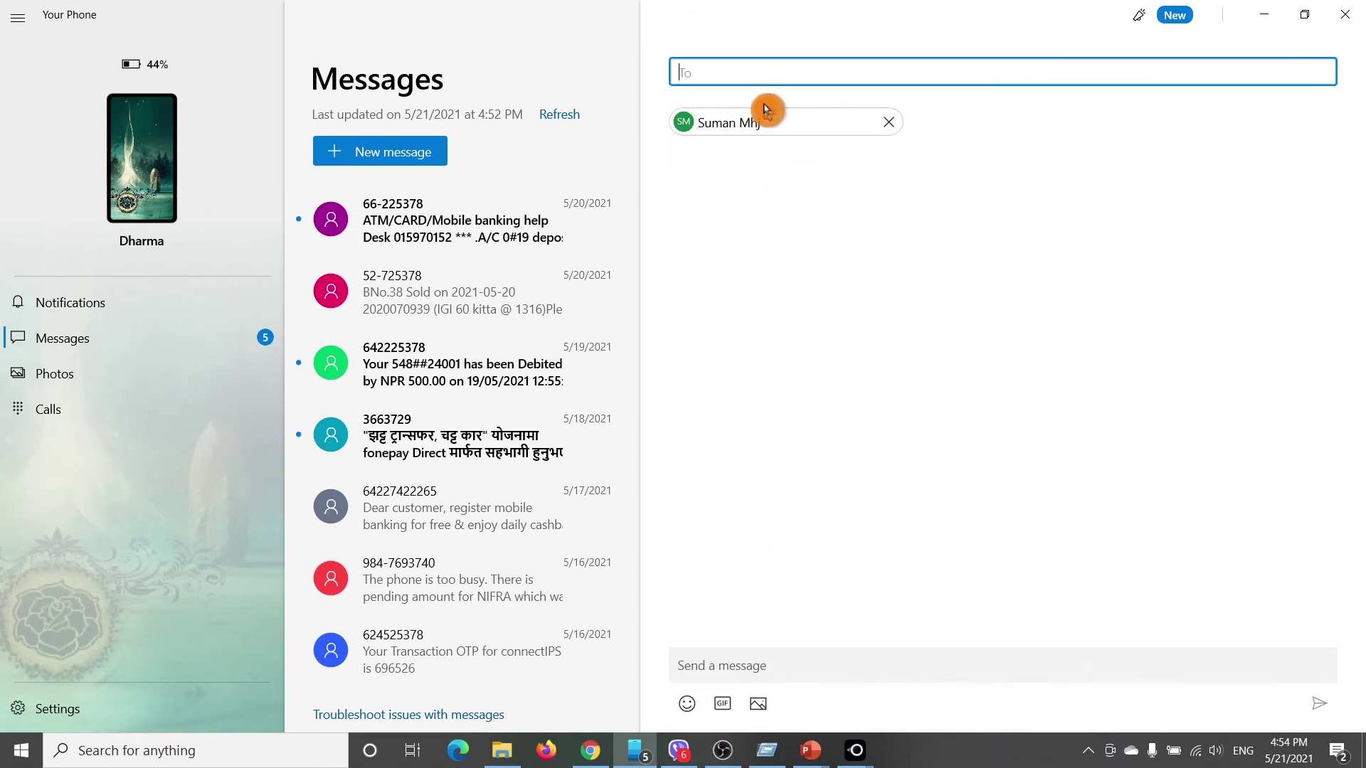
left_click(735, 664)
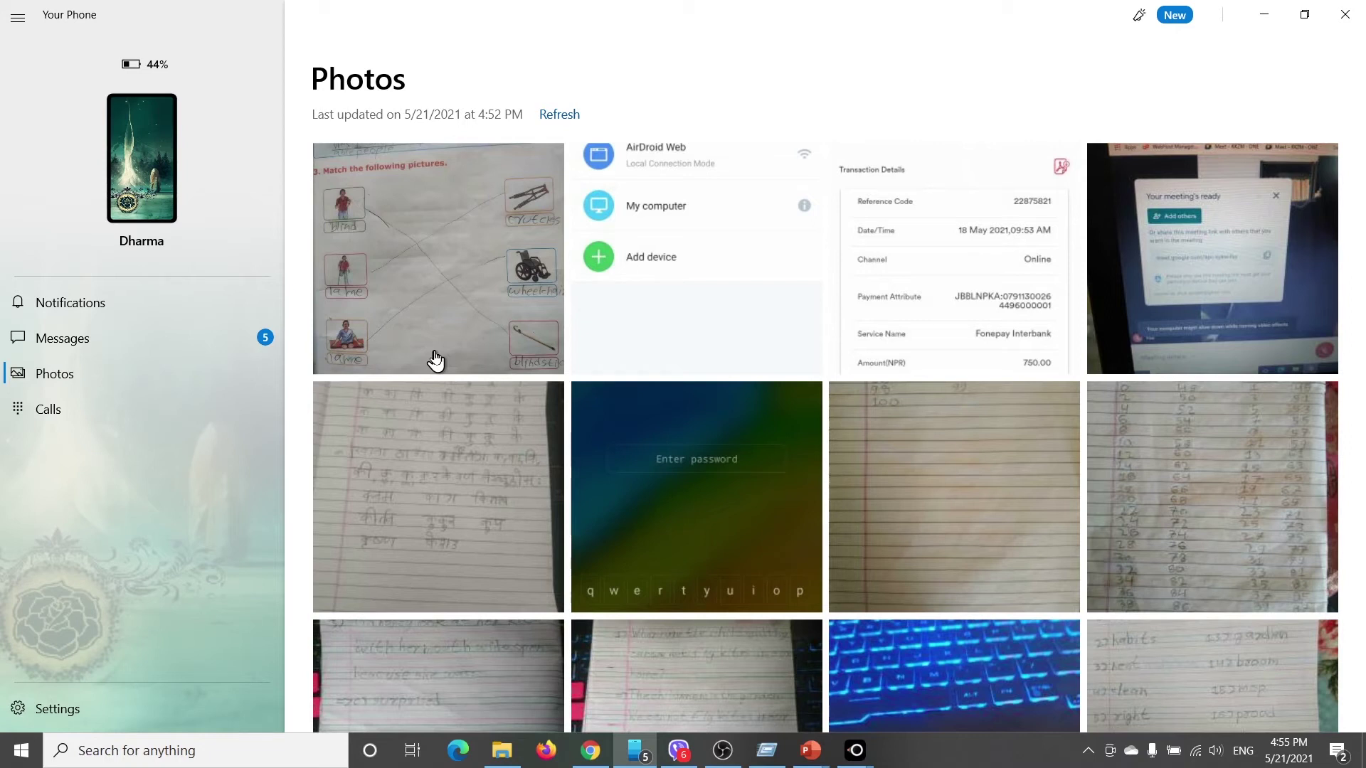
left_click(101, 374)
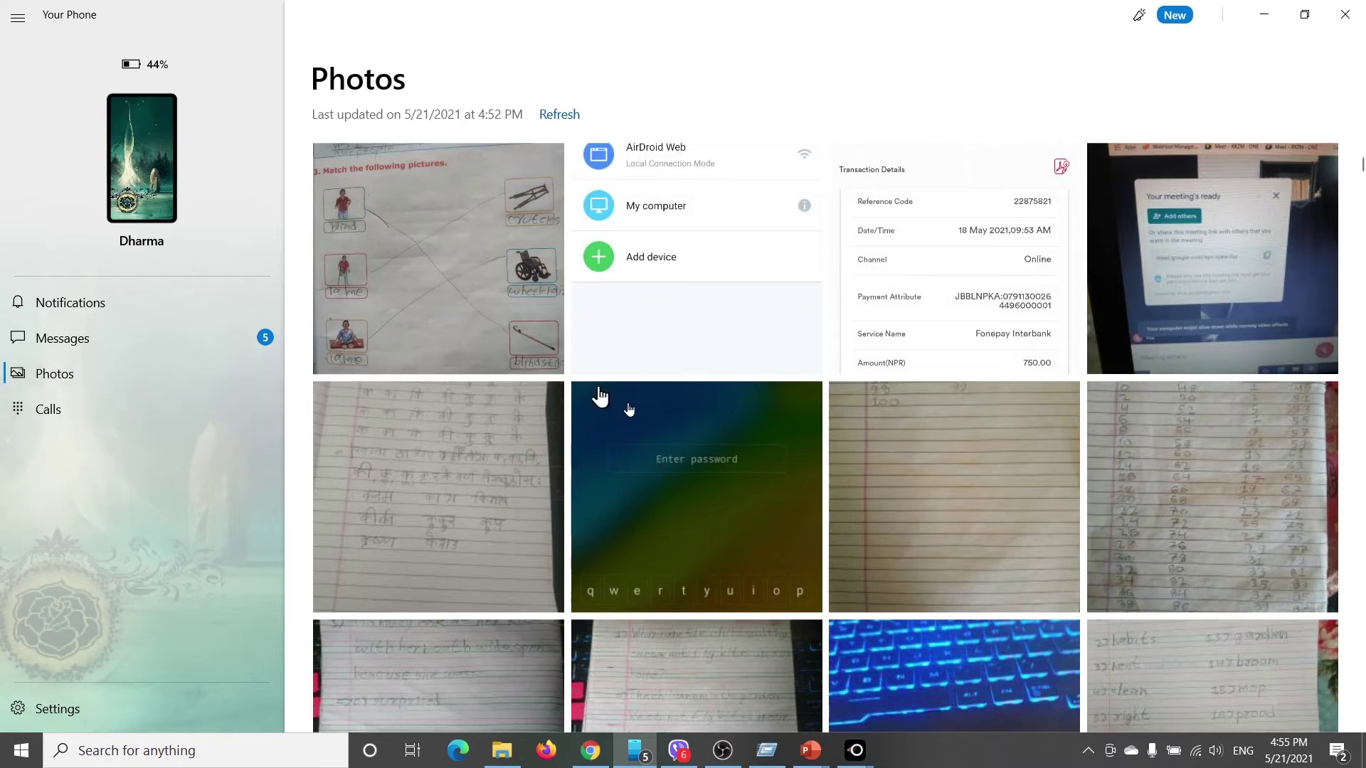
left_click(407, 233)
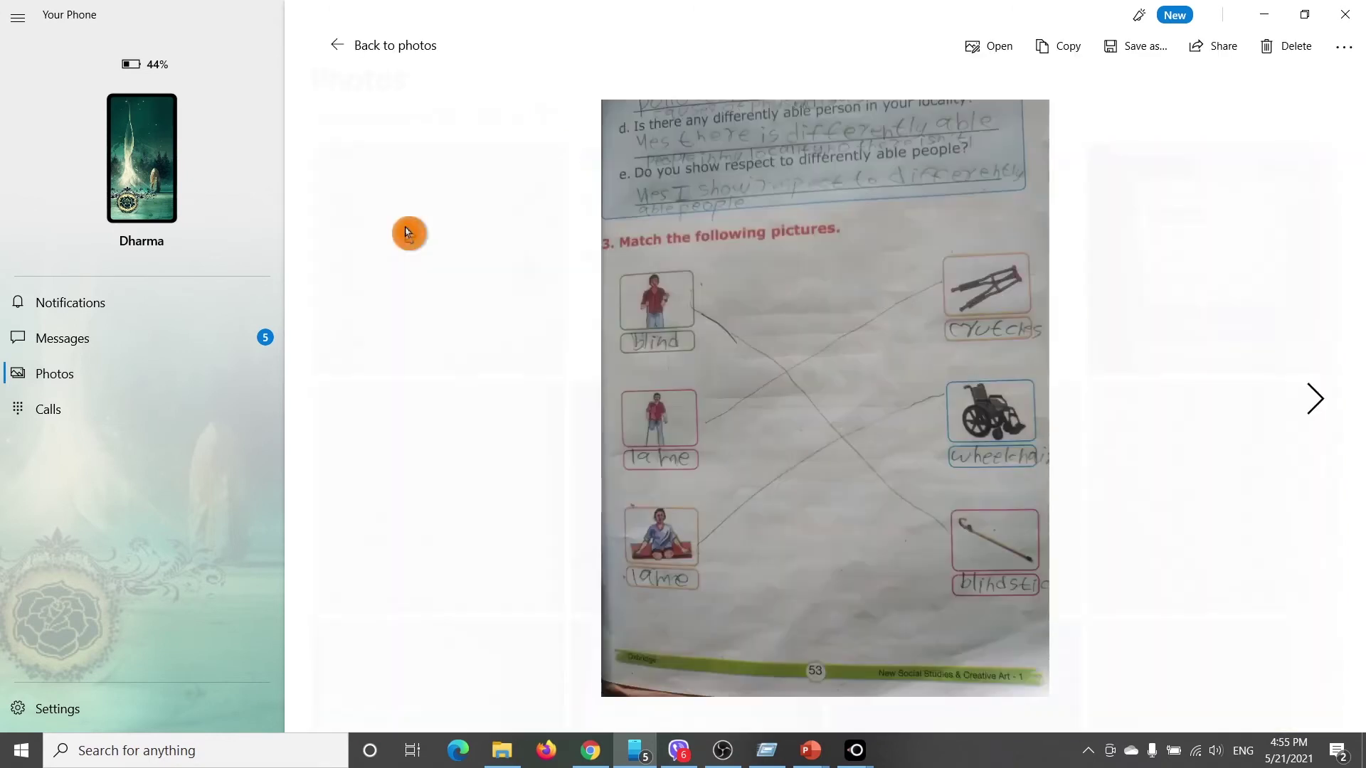
mouse_move(1315, 398)
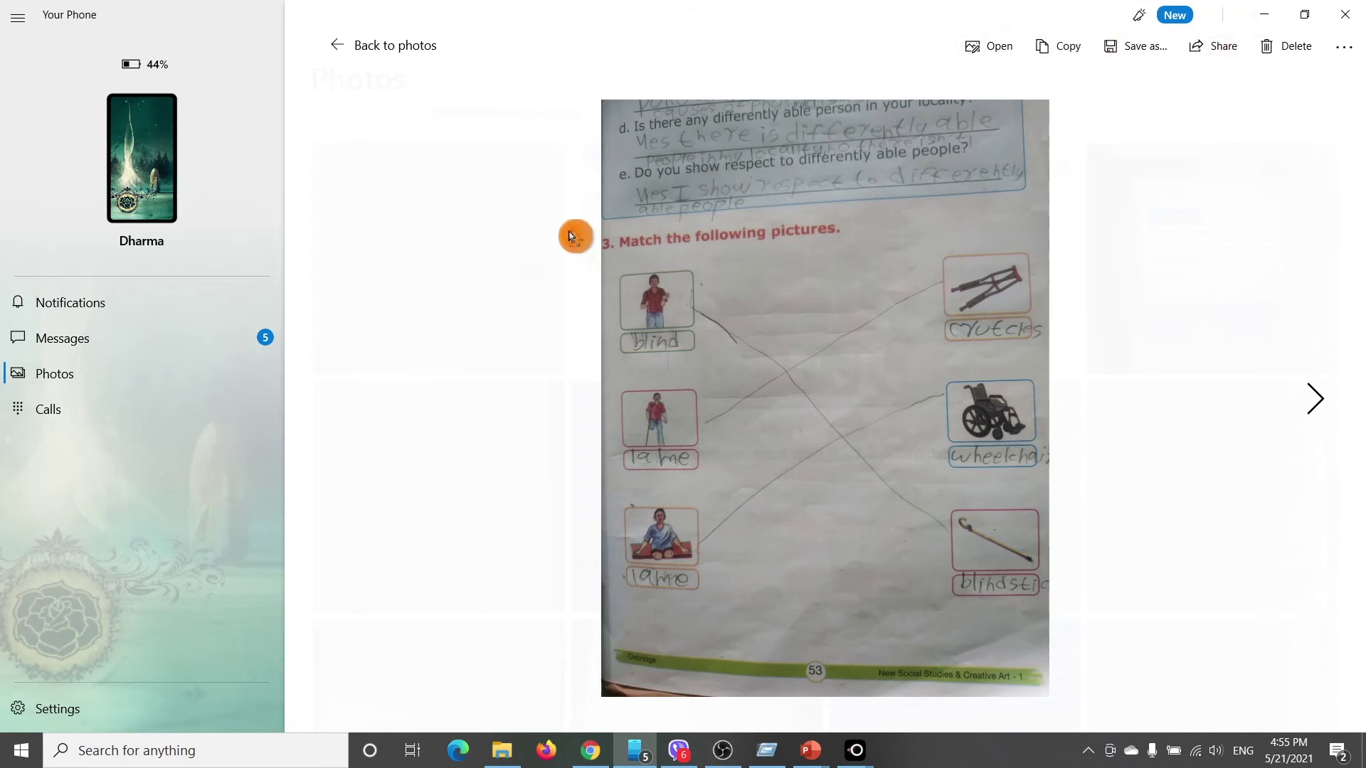
left_click(340, 49)
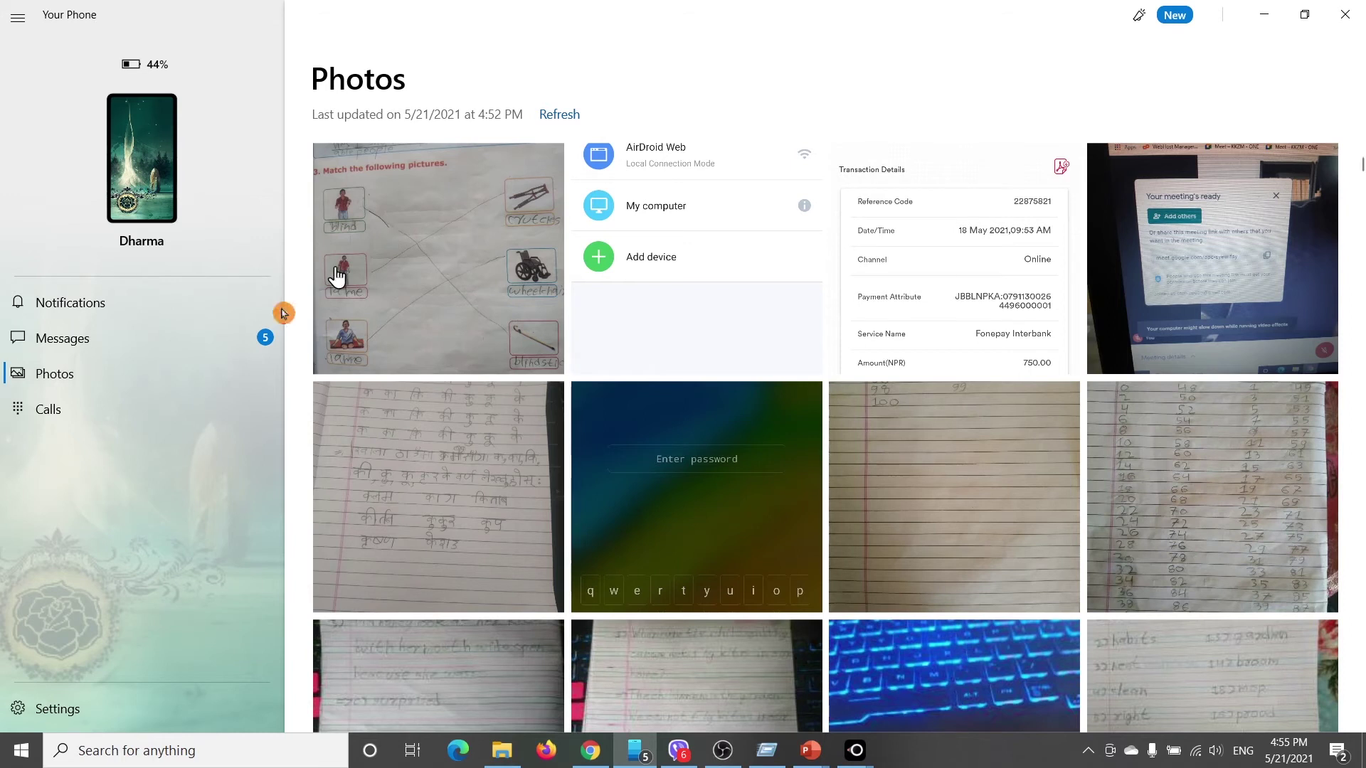
Open Calls, begin calling setup, and retry after the connection error
left_click(92, 409)
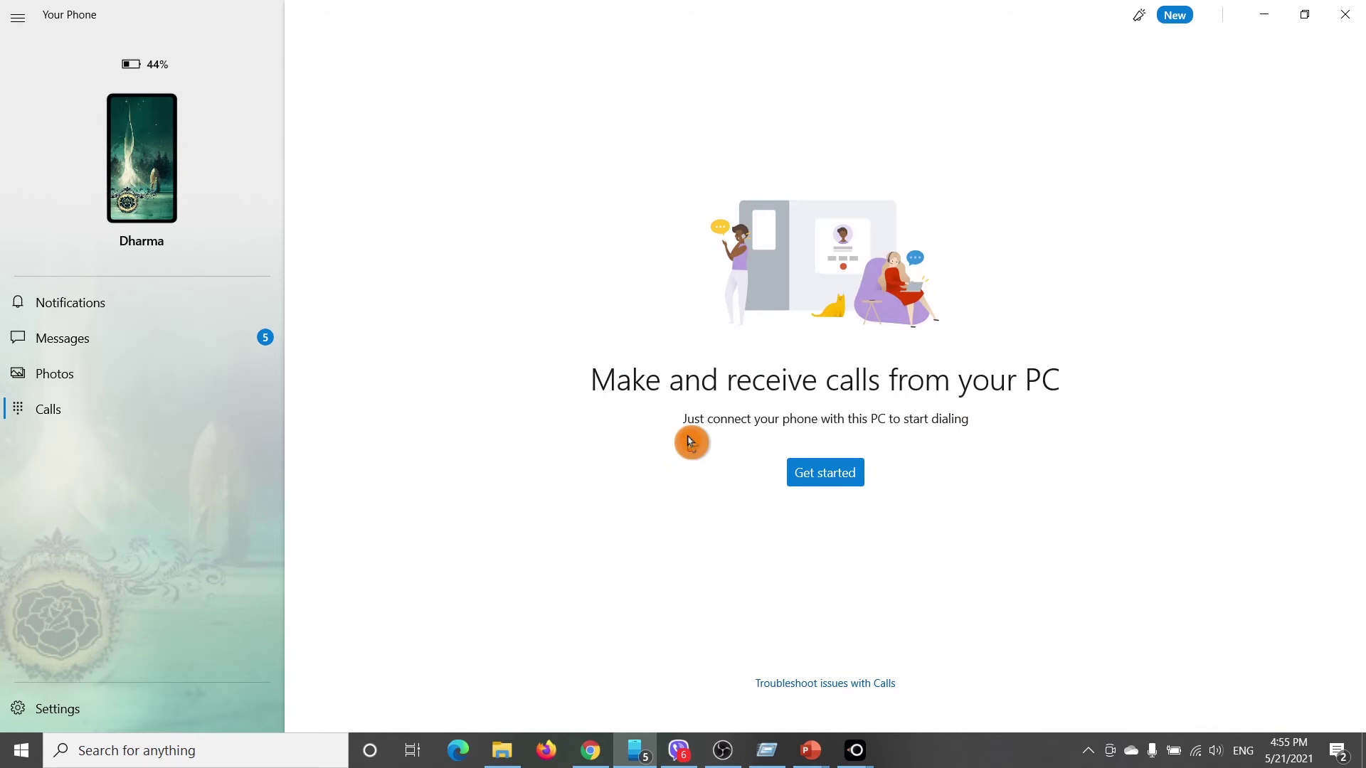
left_click(814, 475)
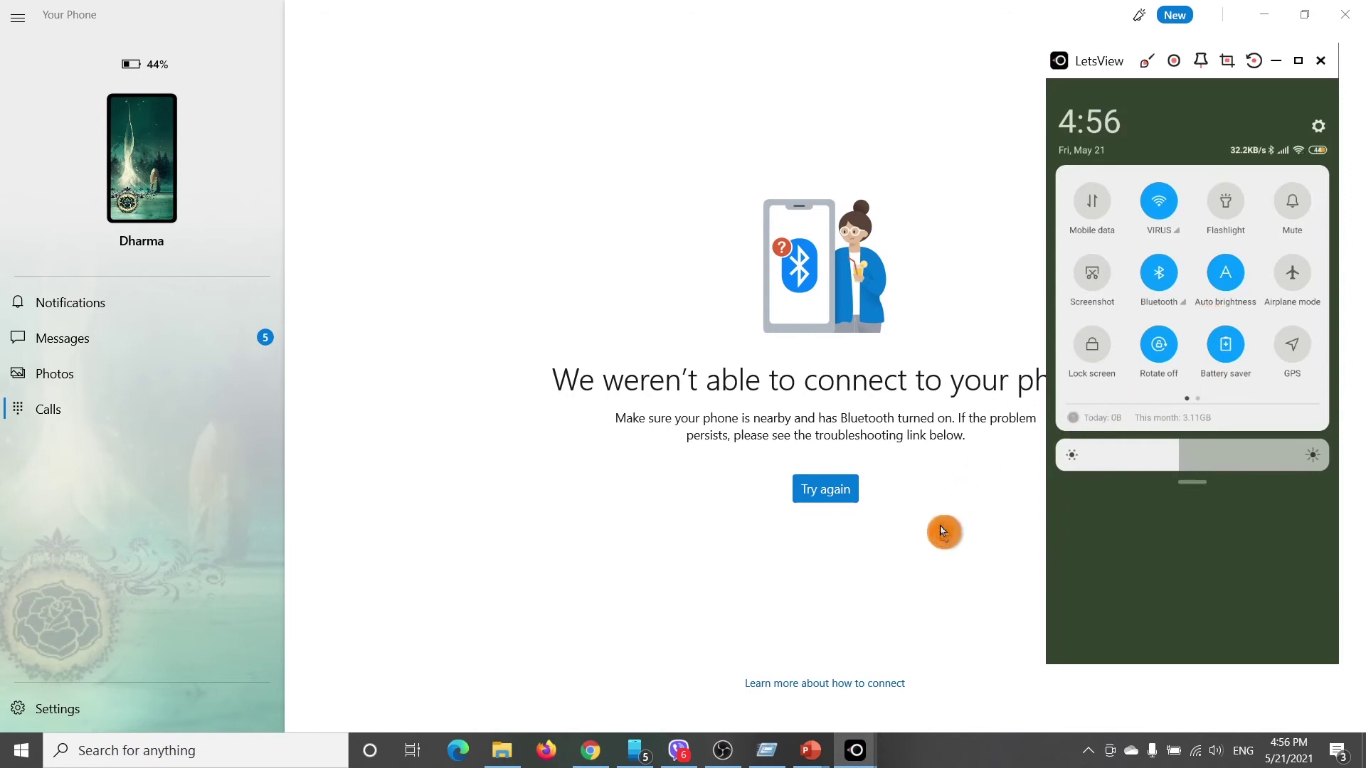
left_click(849, 493)
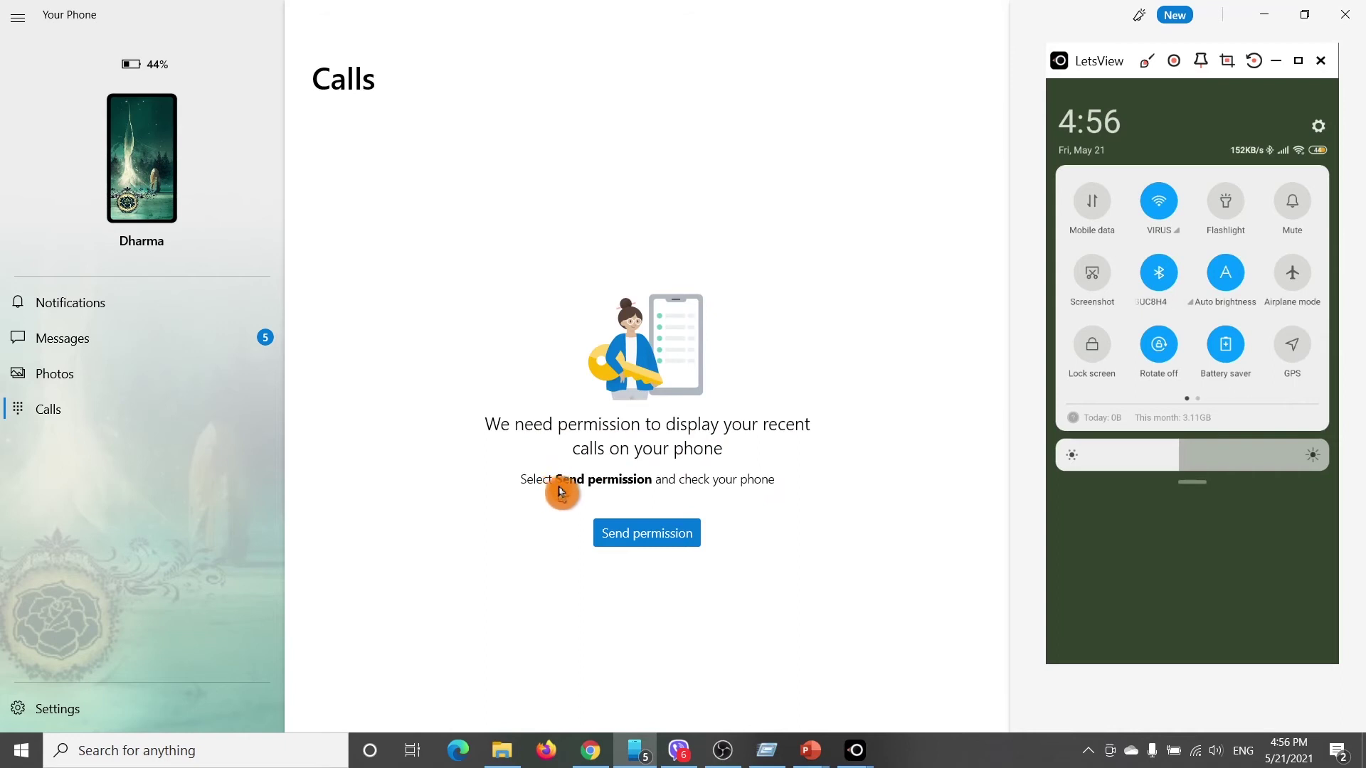
Send the call-log permission request and allow it on the mirrored phone
left_click(648, 539)
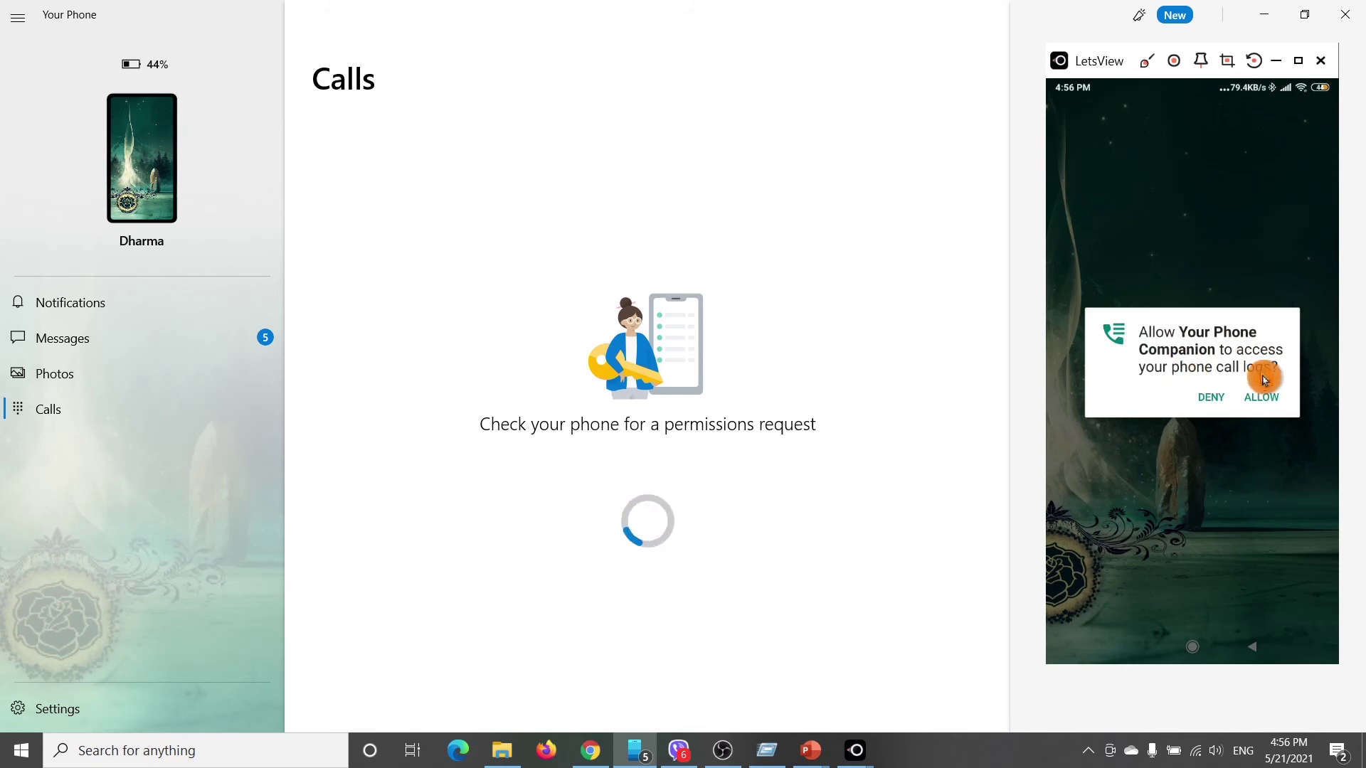
left_click(1273, 419)
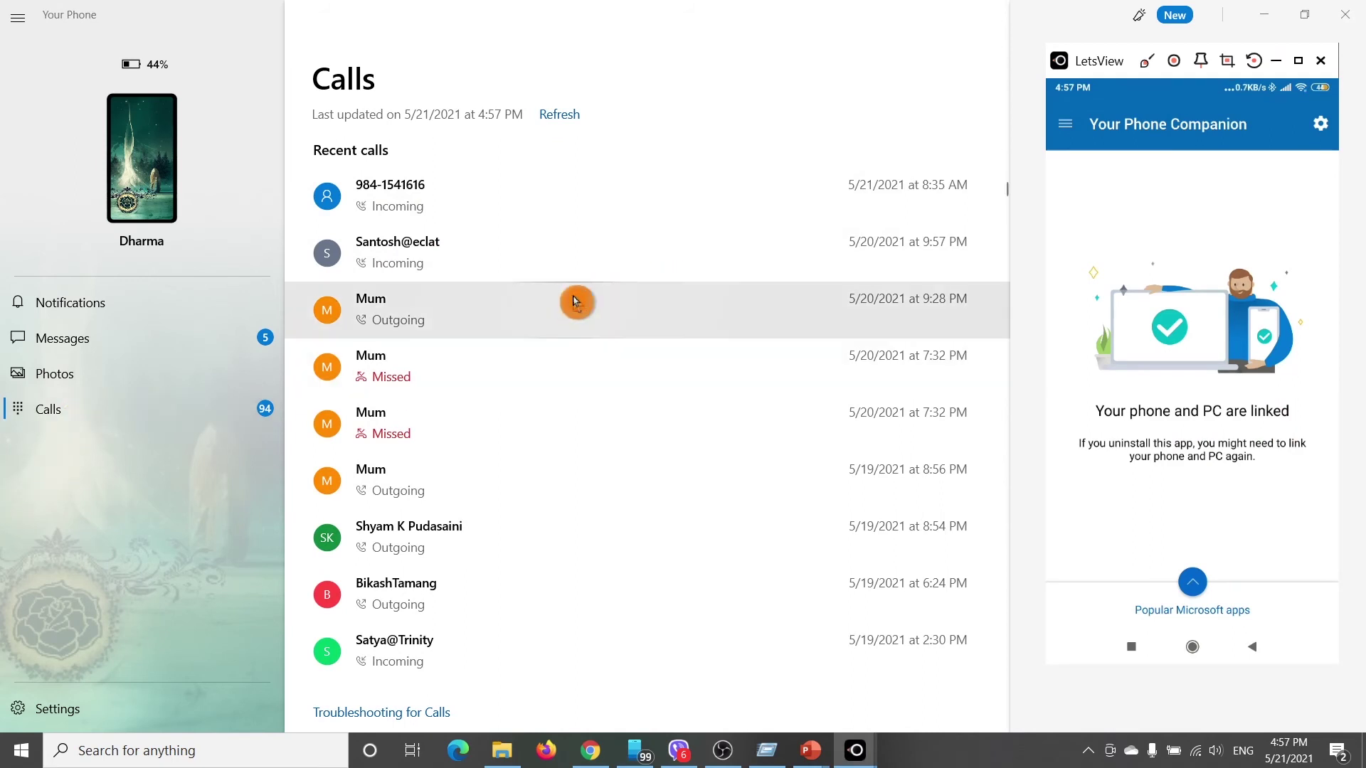
Find the contact through contact search and call them from the PC dialer
left_click(39, 417)
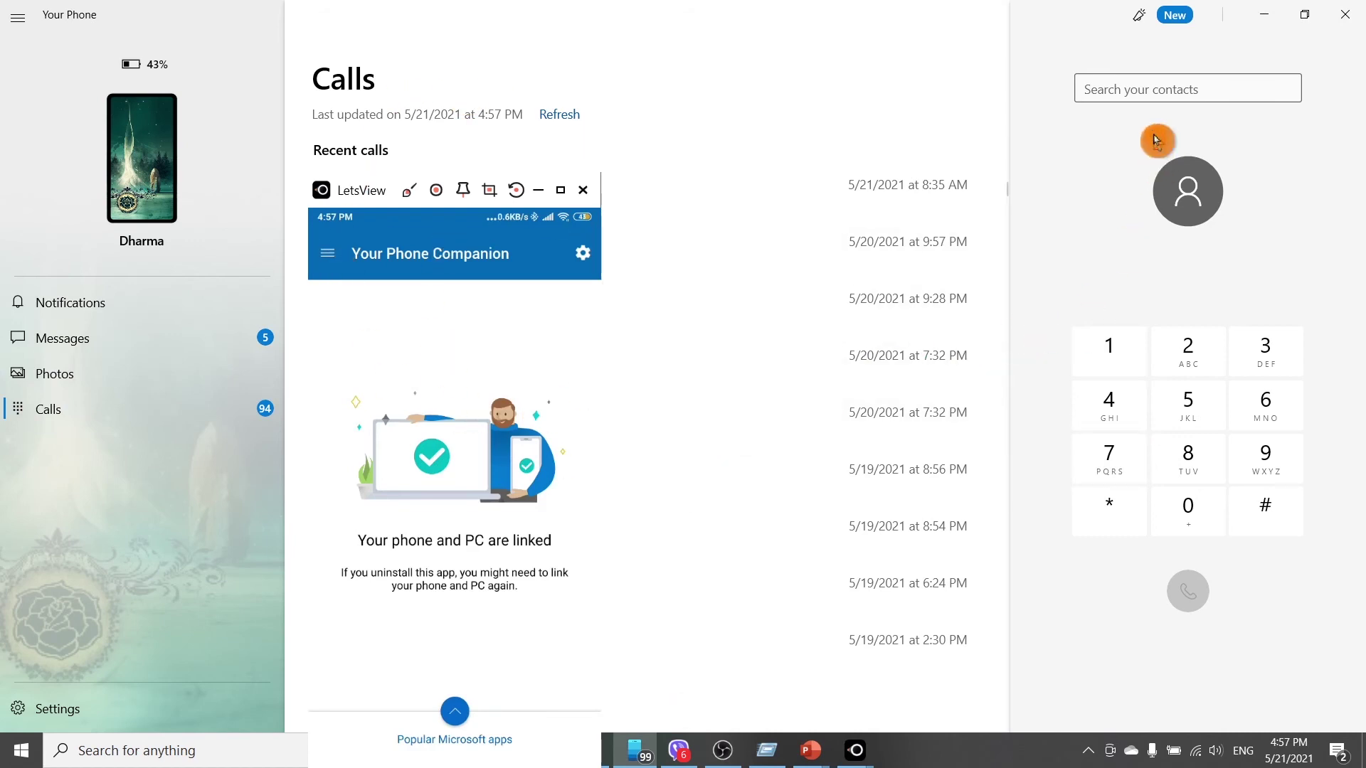
left_click(1149, 90)
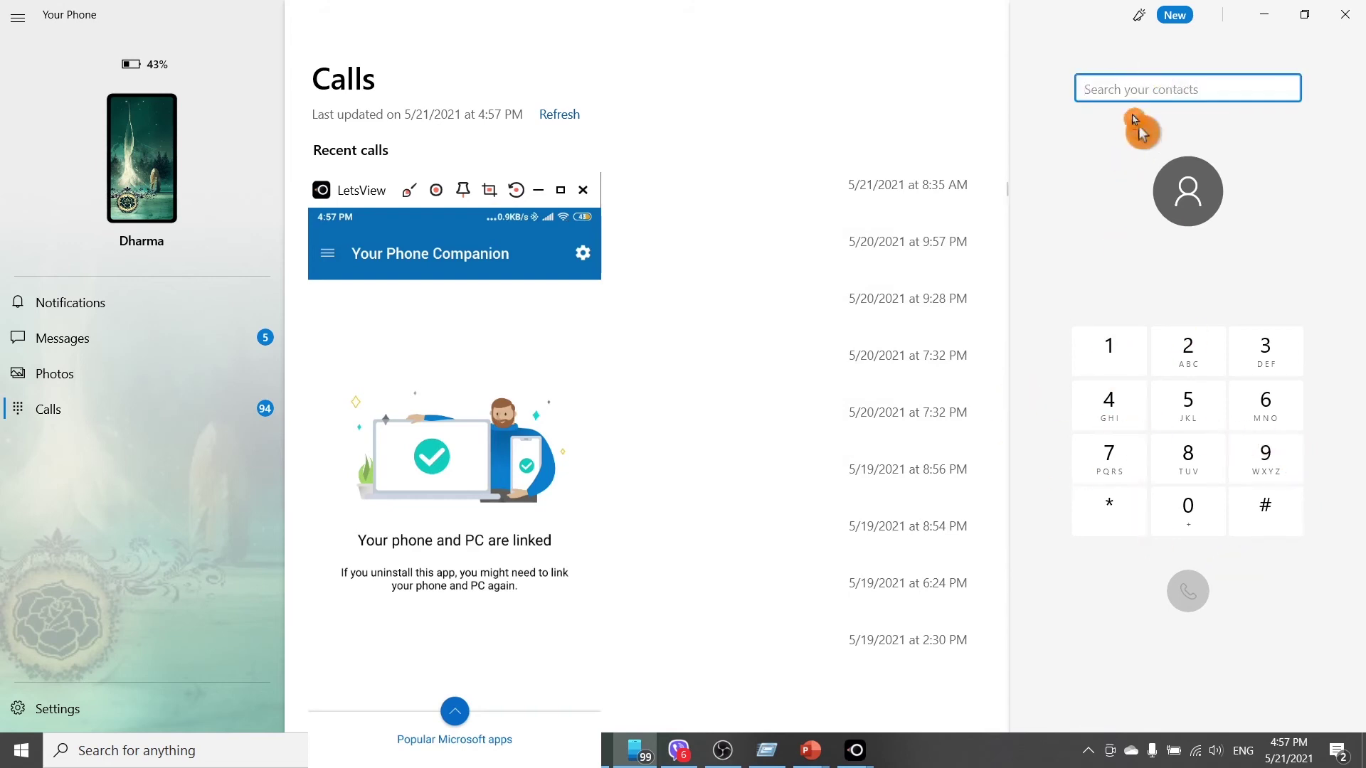
left_click(837, 244)
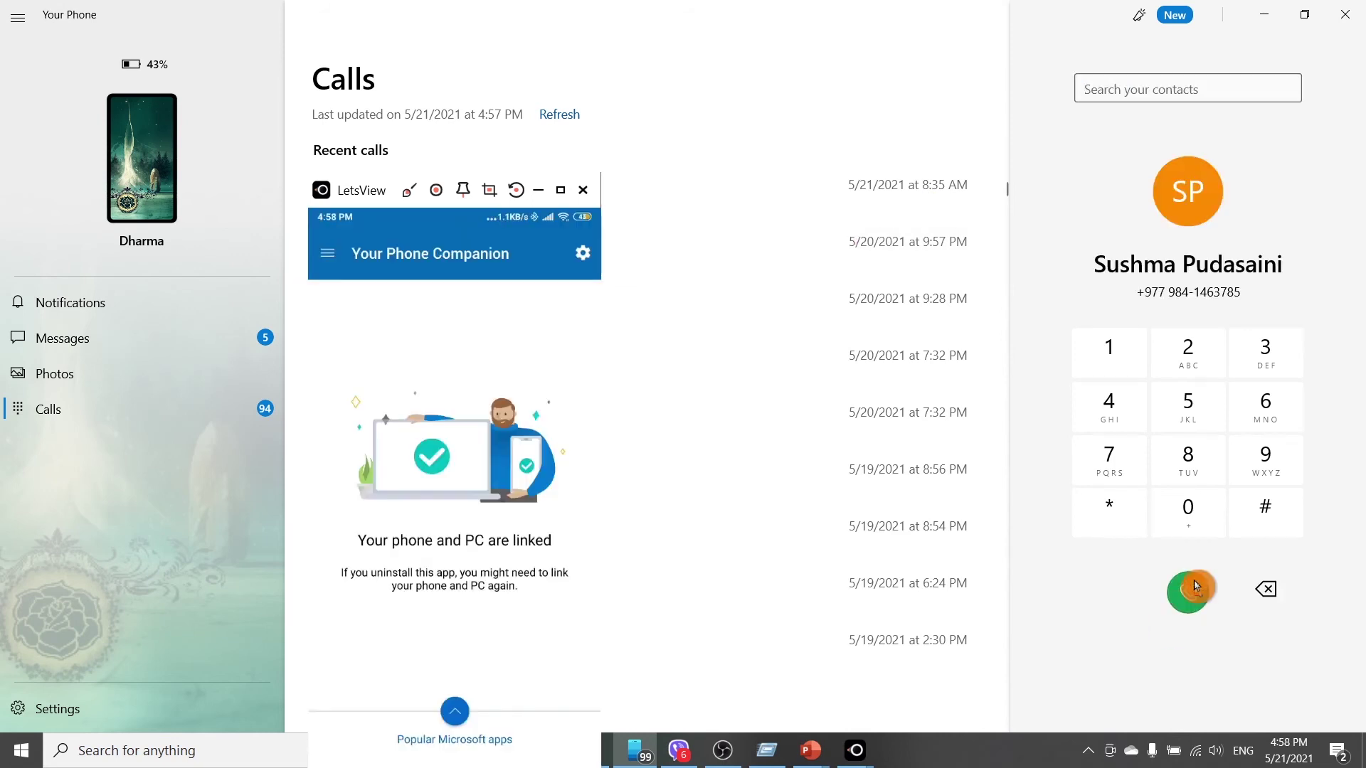
left_click(1191, 594)
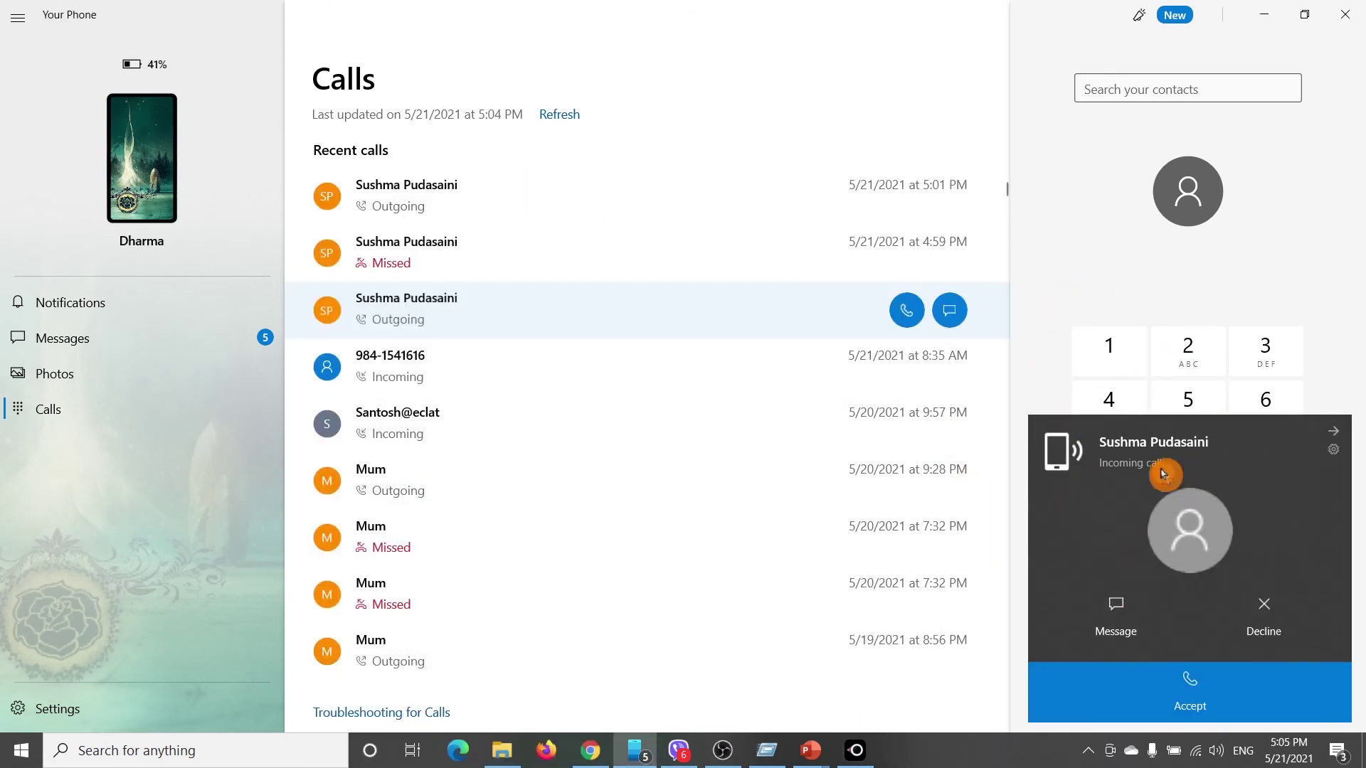
mouse_move(1189, 534)
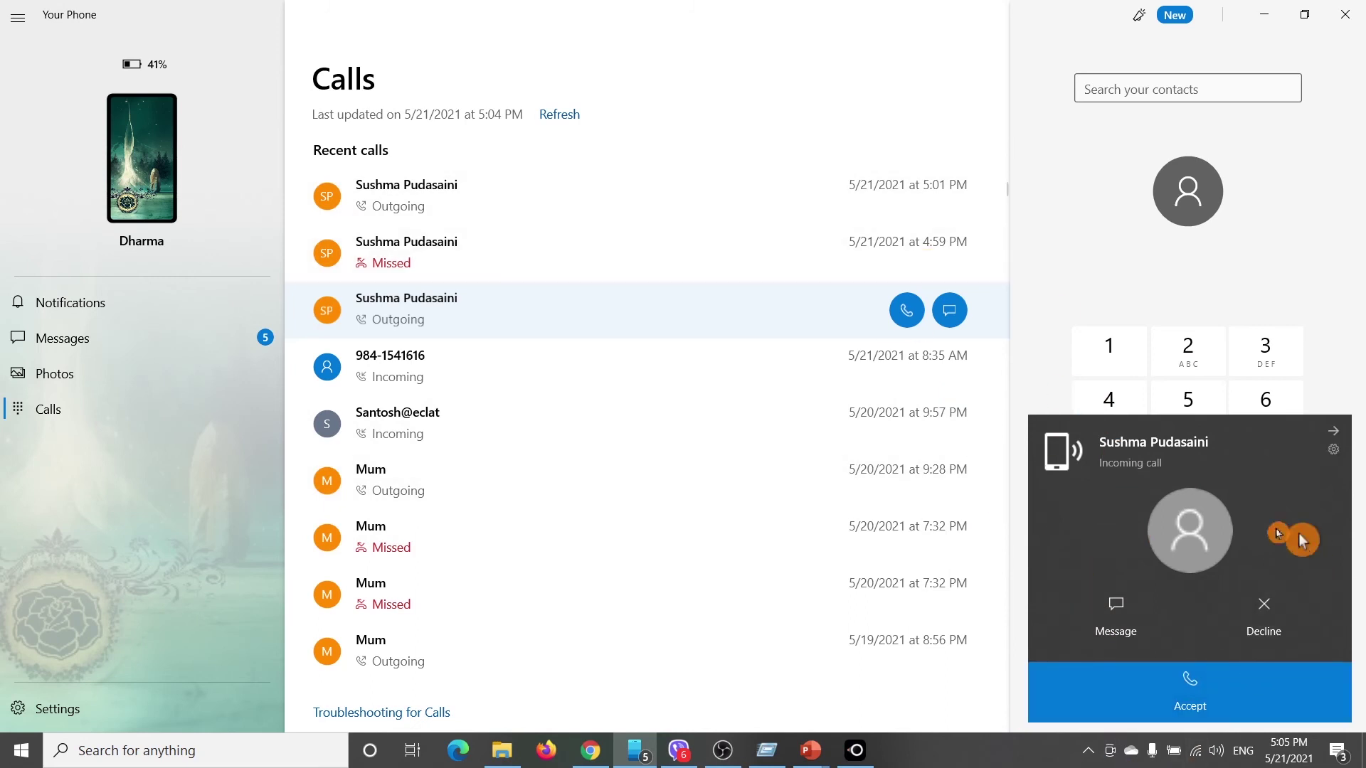
Accept the contact's incoming call from the PC notification
left_click(1197, 714)
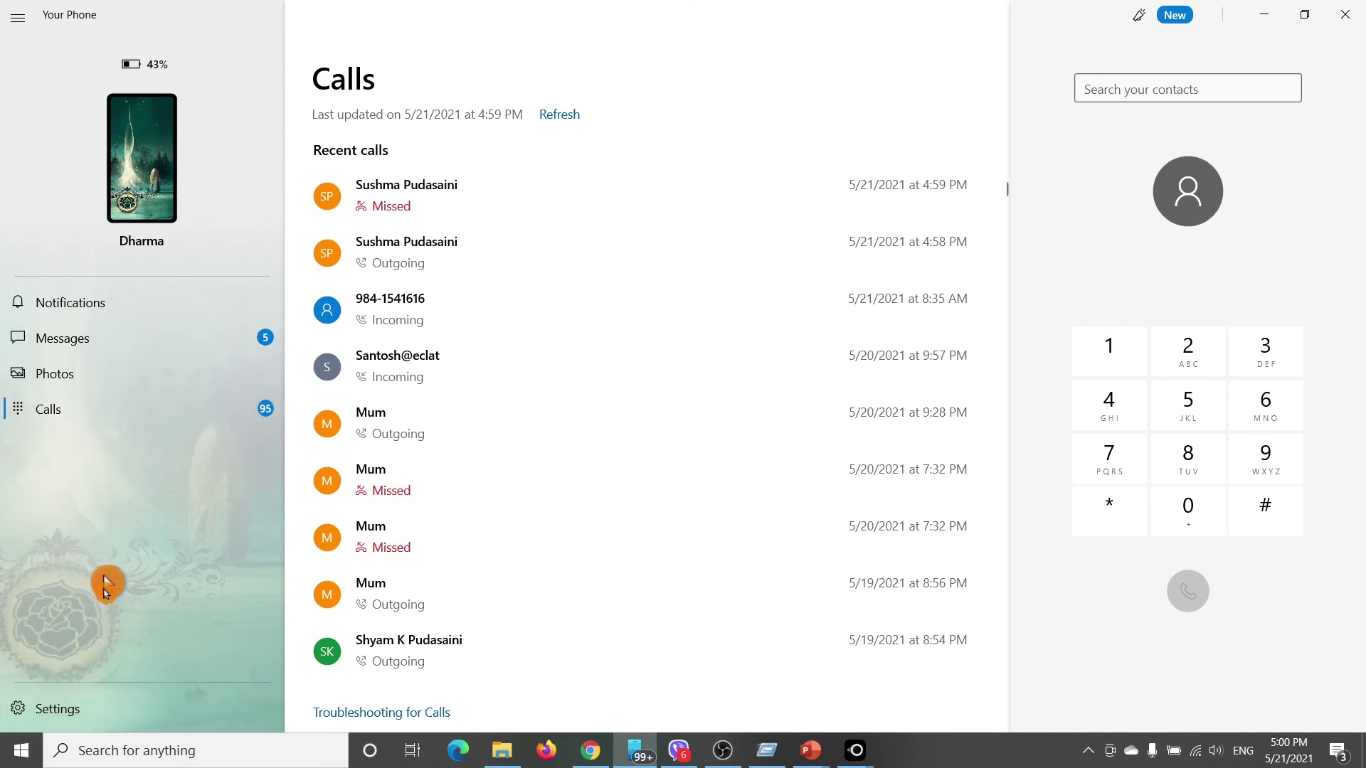
Review Your Phone settings: My Devices shows the default linked phone, Personalization shows wallpaper and audio-player options
left_click(78, 707)
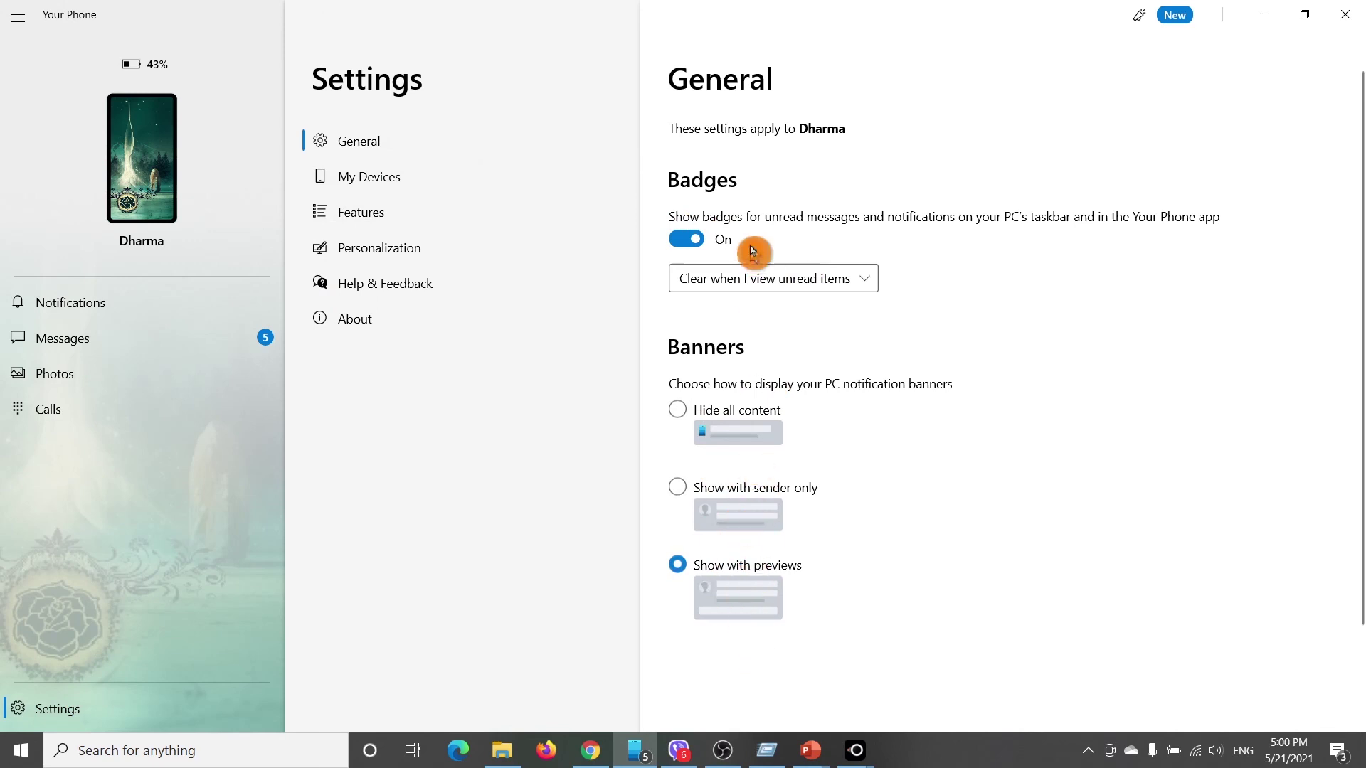
left_click(378, 173)
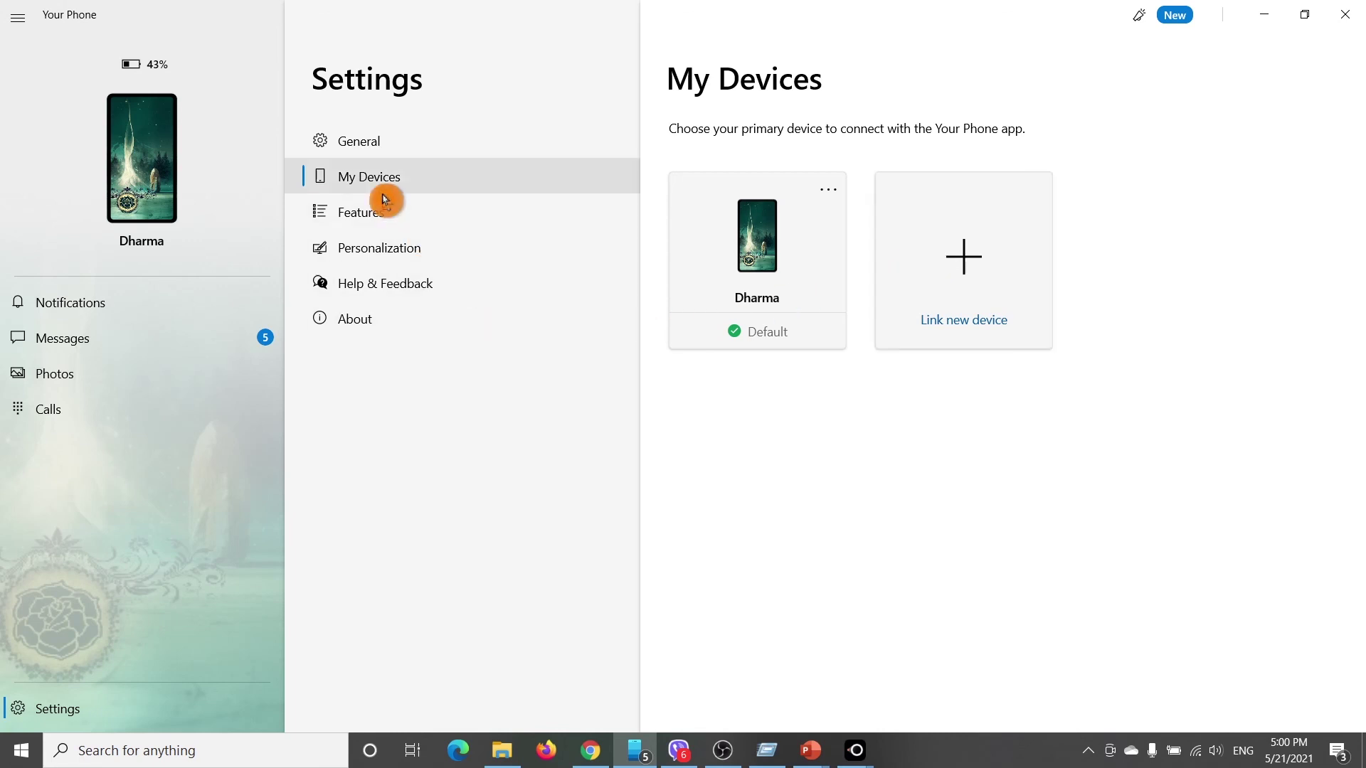
left_click(391, 256)
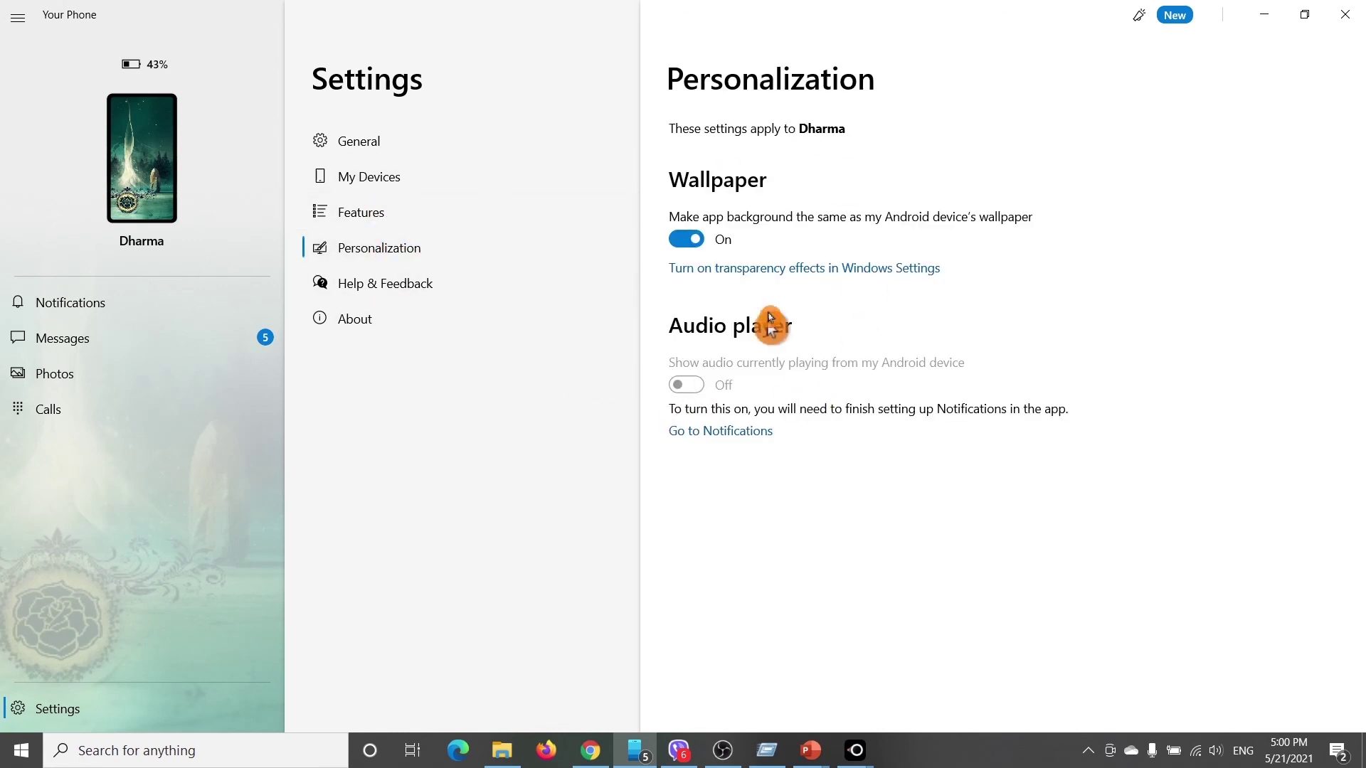